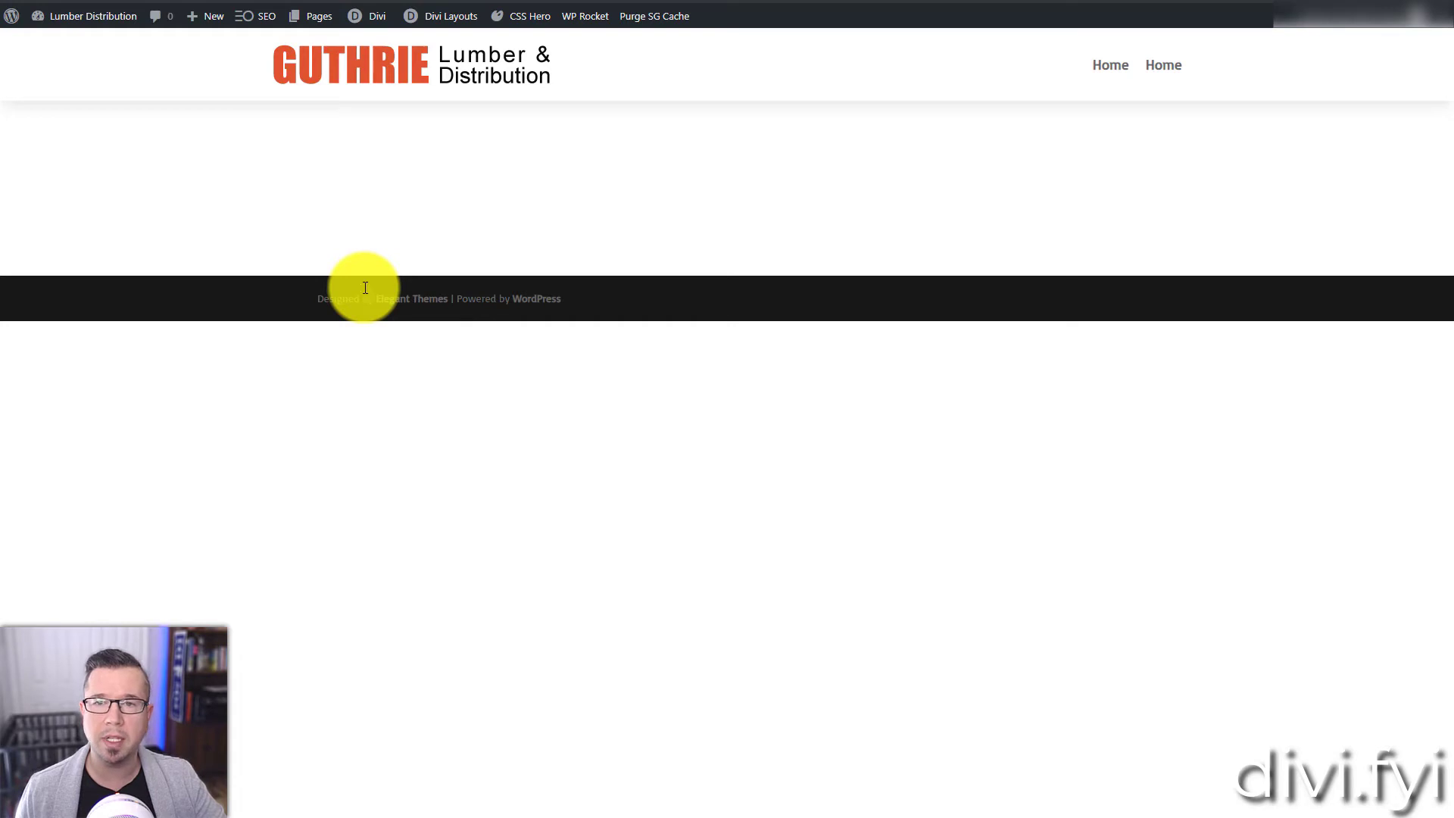
# Step: Build a global footer from scratch for the default website template, starting with a single-column row
pyautogui.moveTo(65, 46)
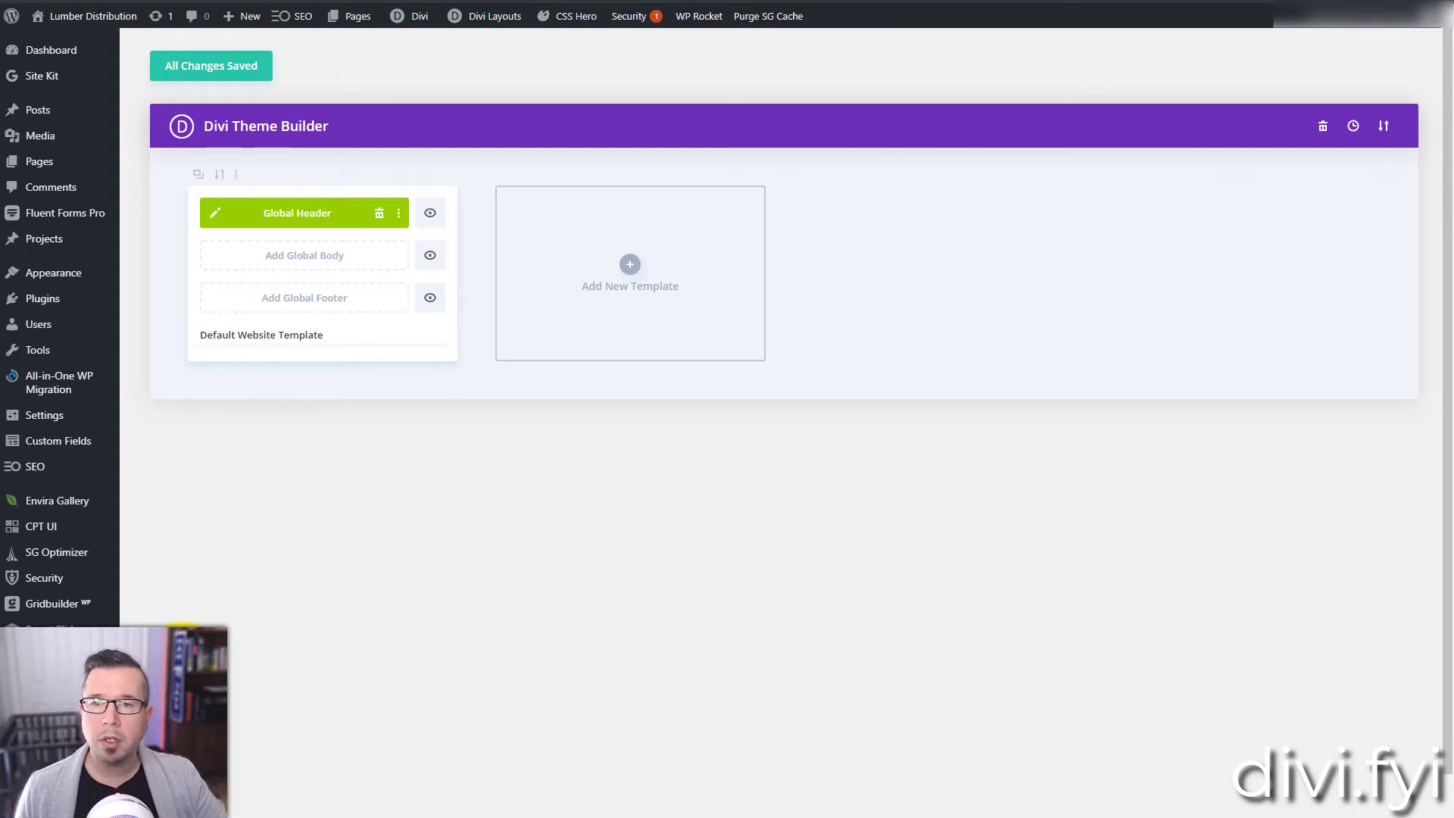
pyautogui.click(301, 309)
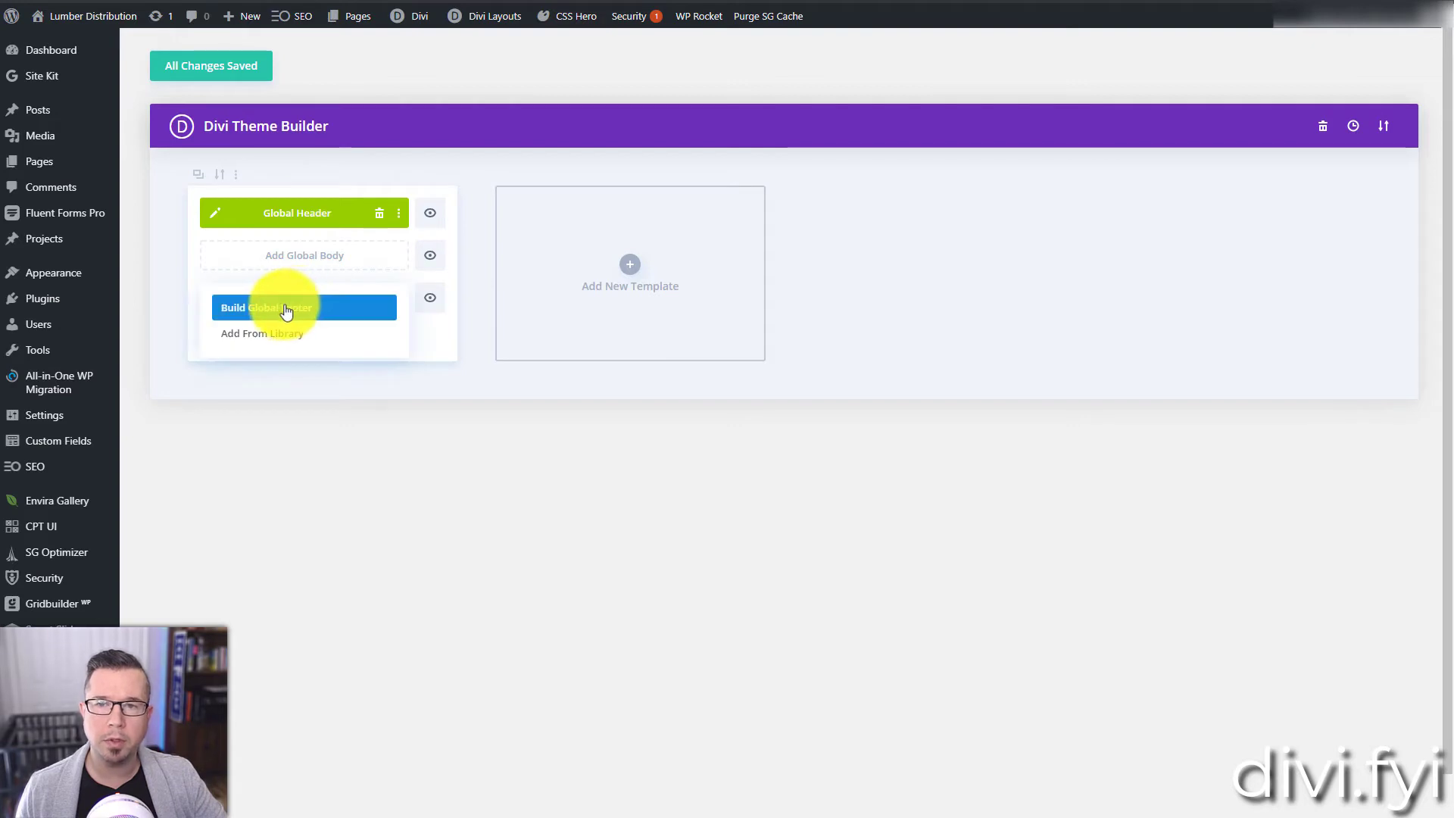
pyautogui.click(278, 310)
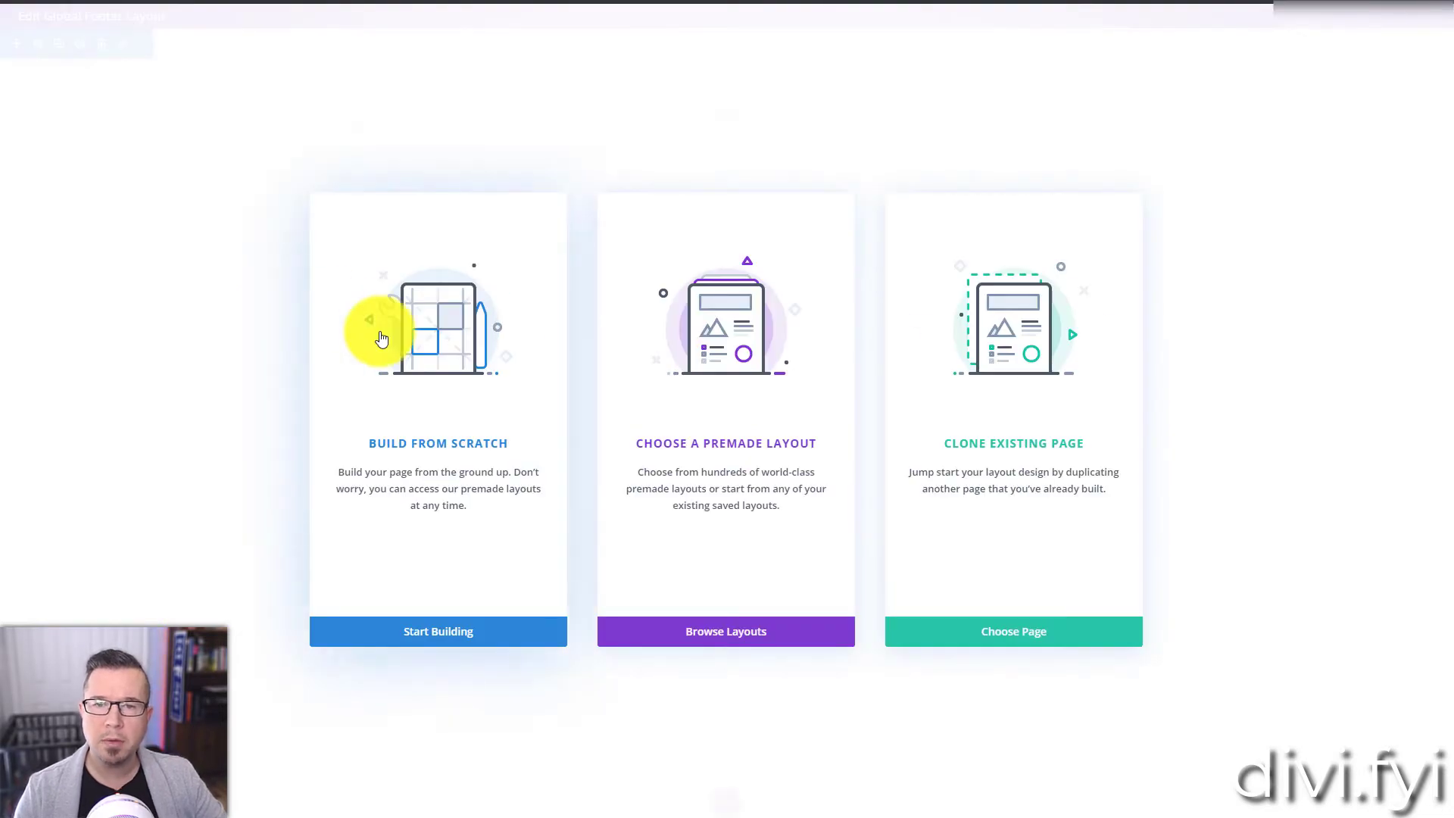
pyautogui.click(381, 339)
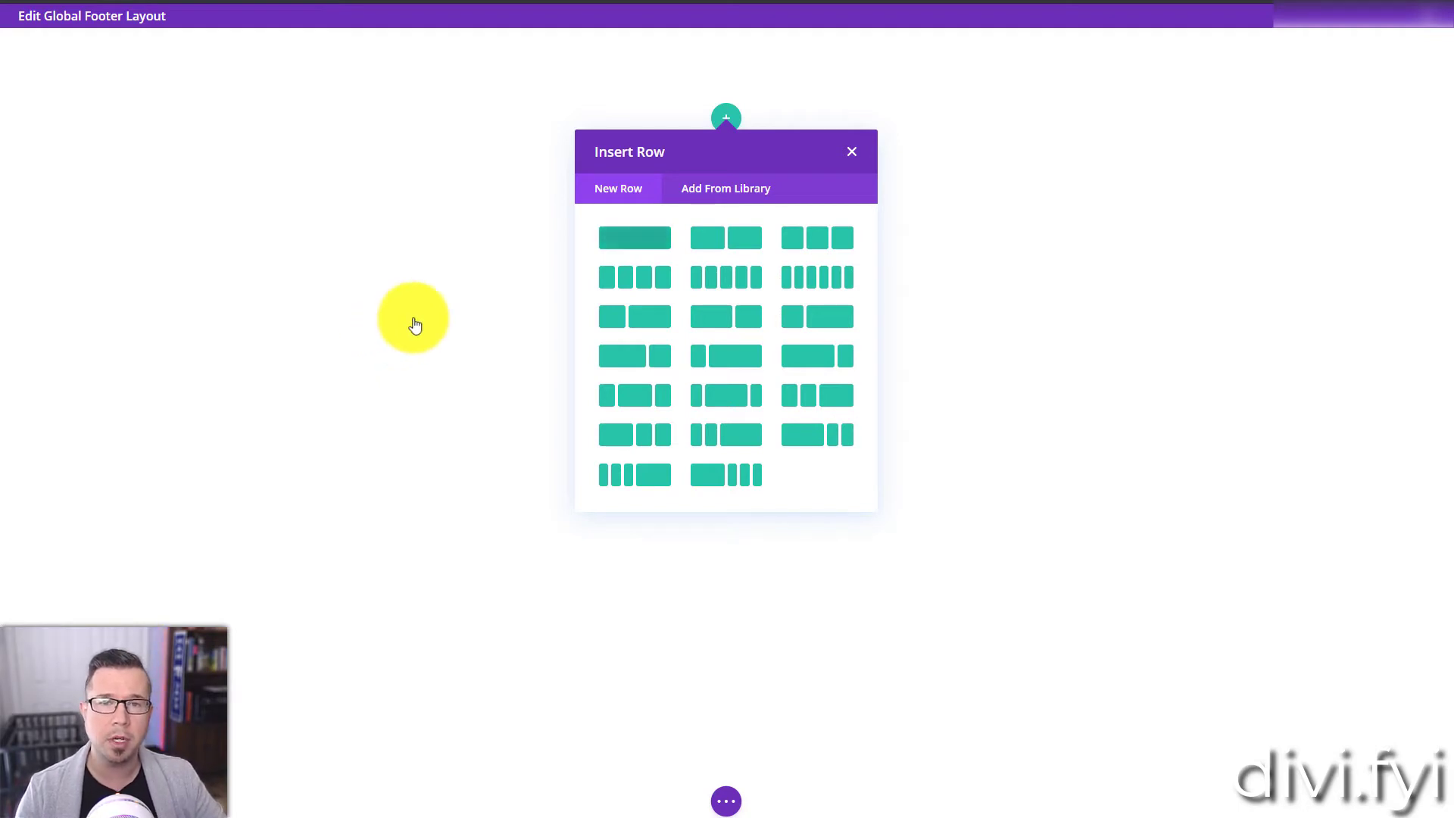
pyautogui.click(618, 241)
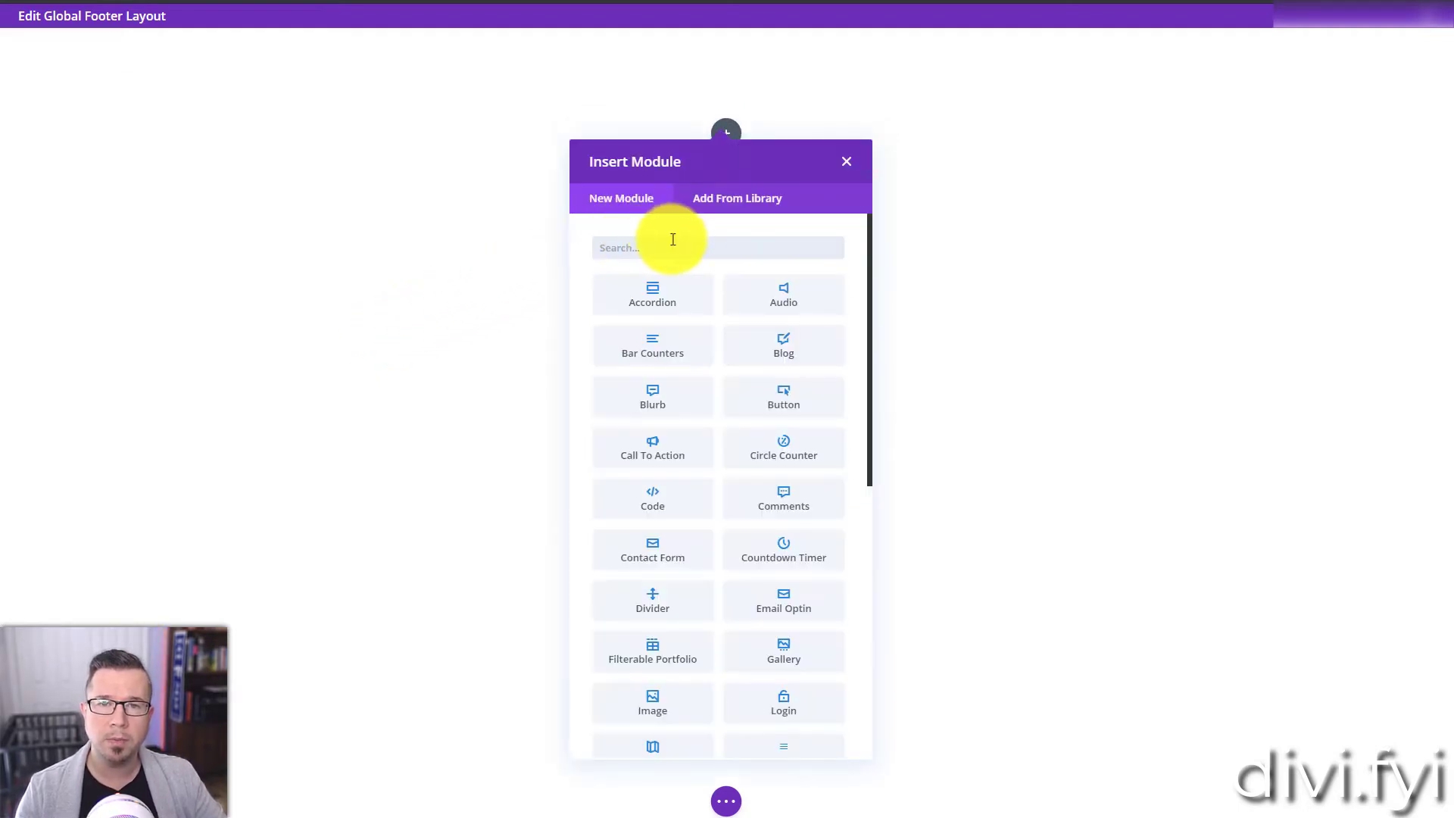
# Step: Insert an Image module in the footer row using the orange and black Guthrie logo, 3logo-1.png, from the media library
pyautogui.write('Ima')
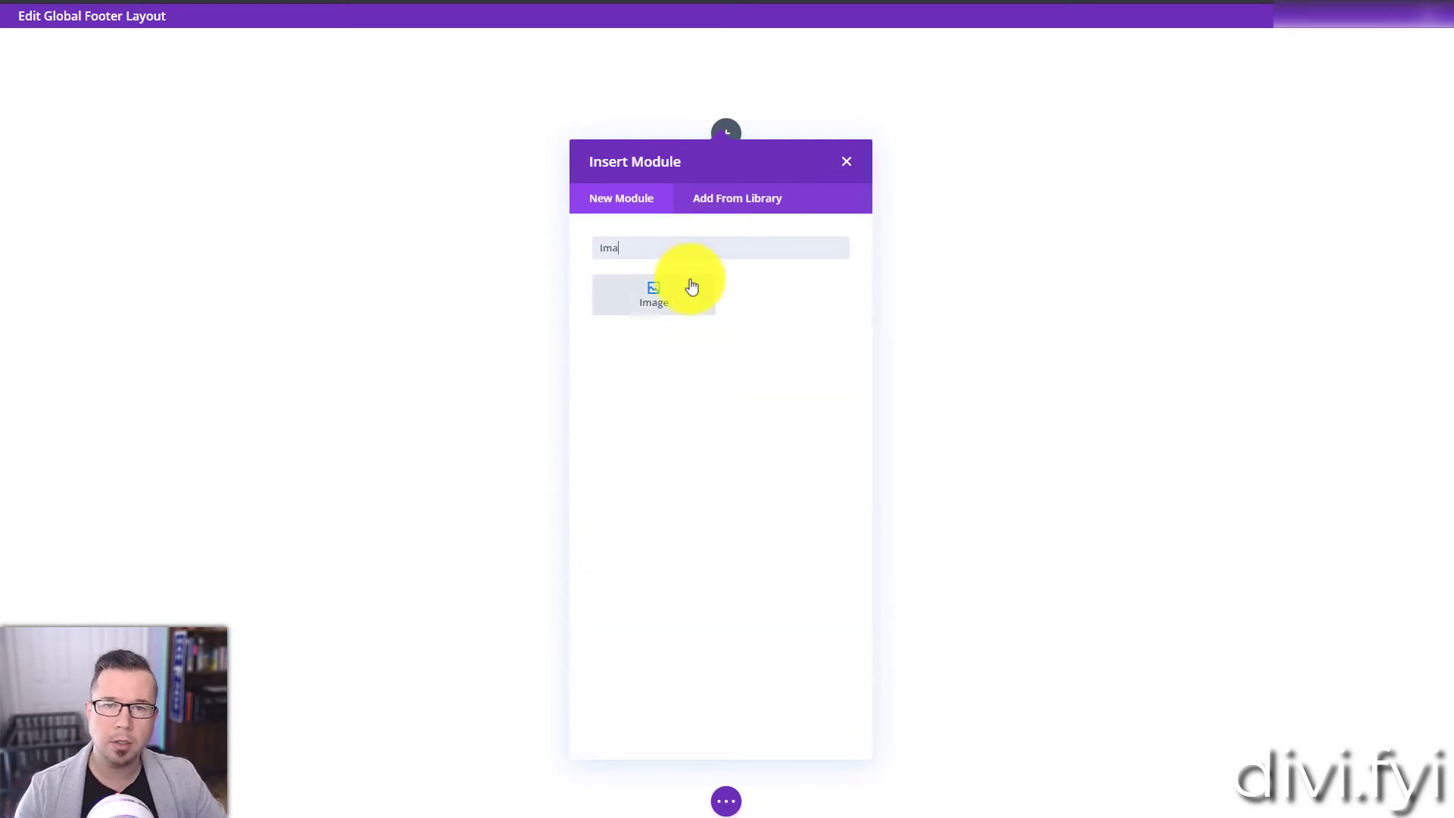
pyautogui.click(691, 286)
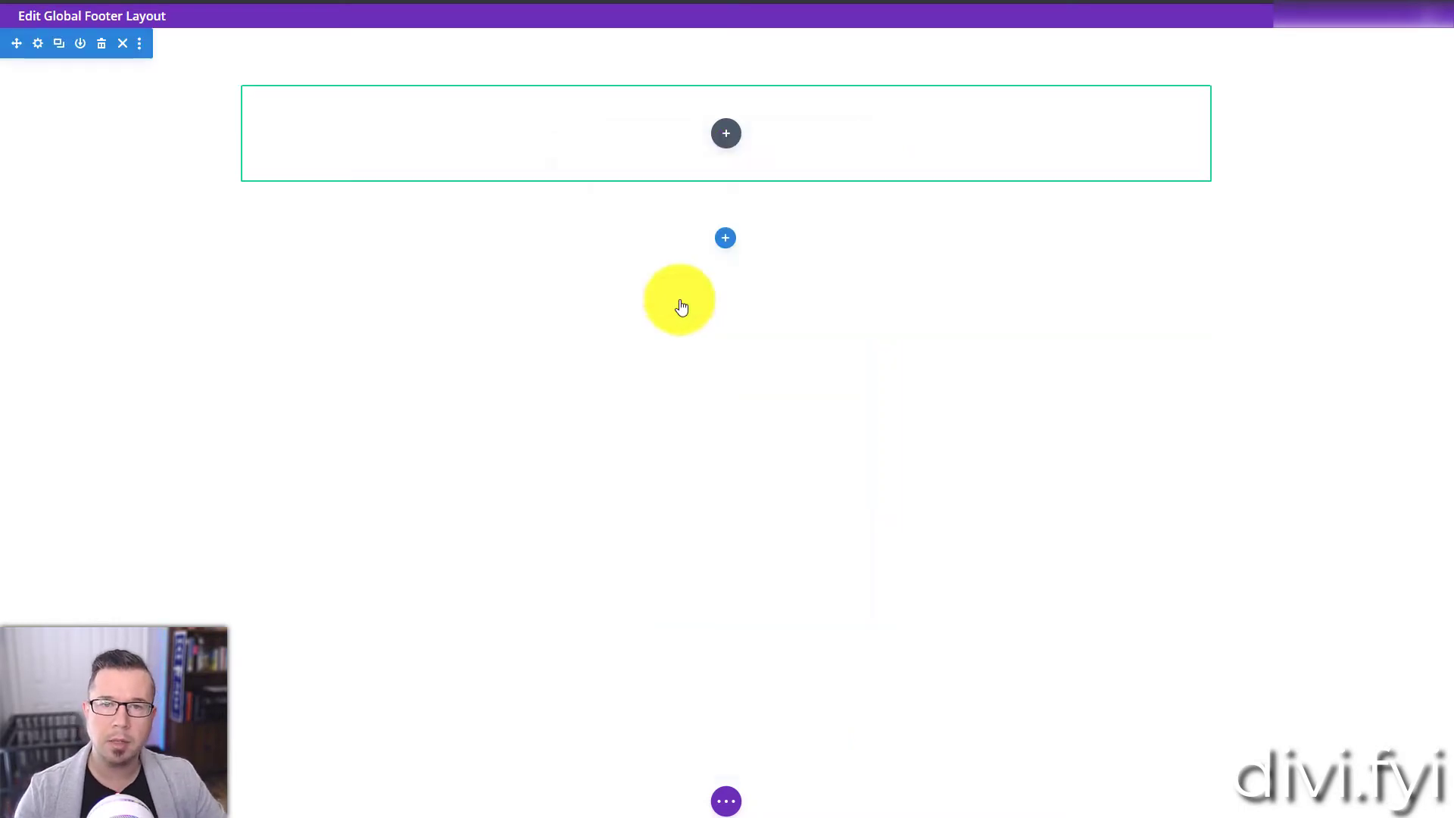
pyautogui.click(810, 524)
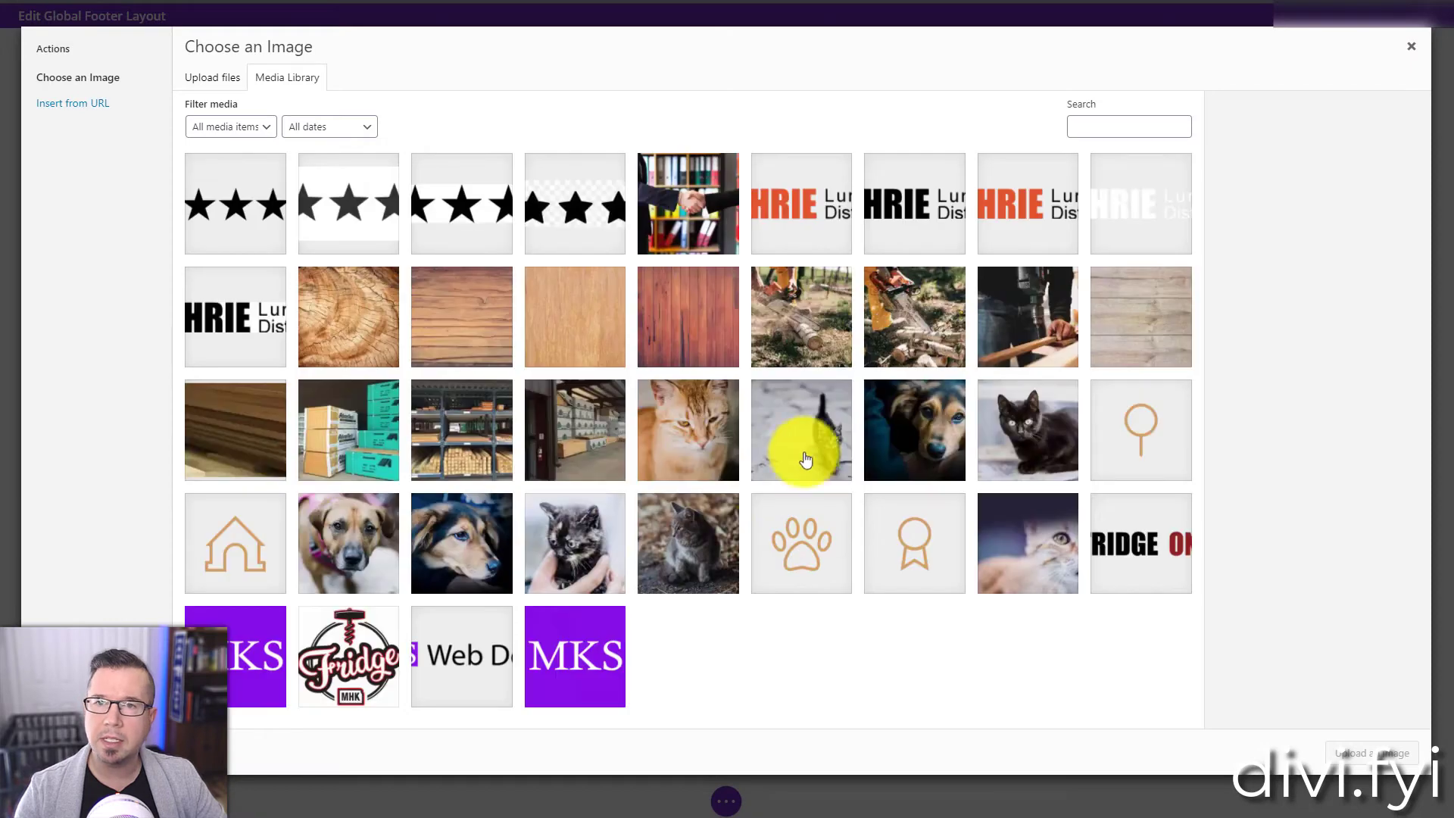
pyautogui.click(787, 217)
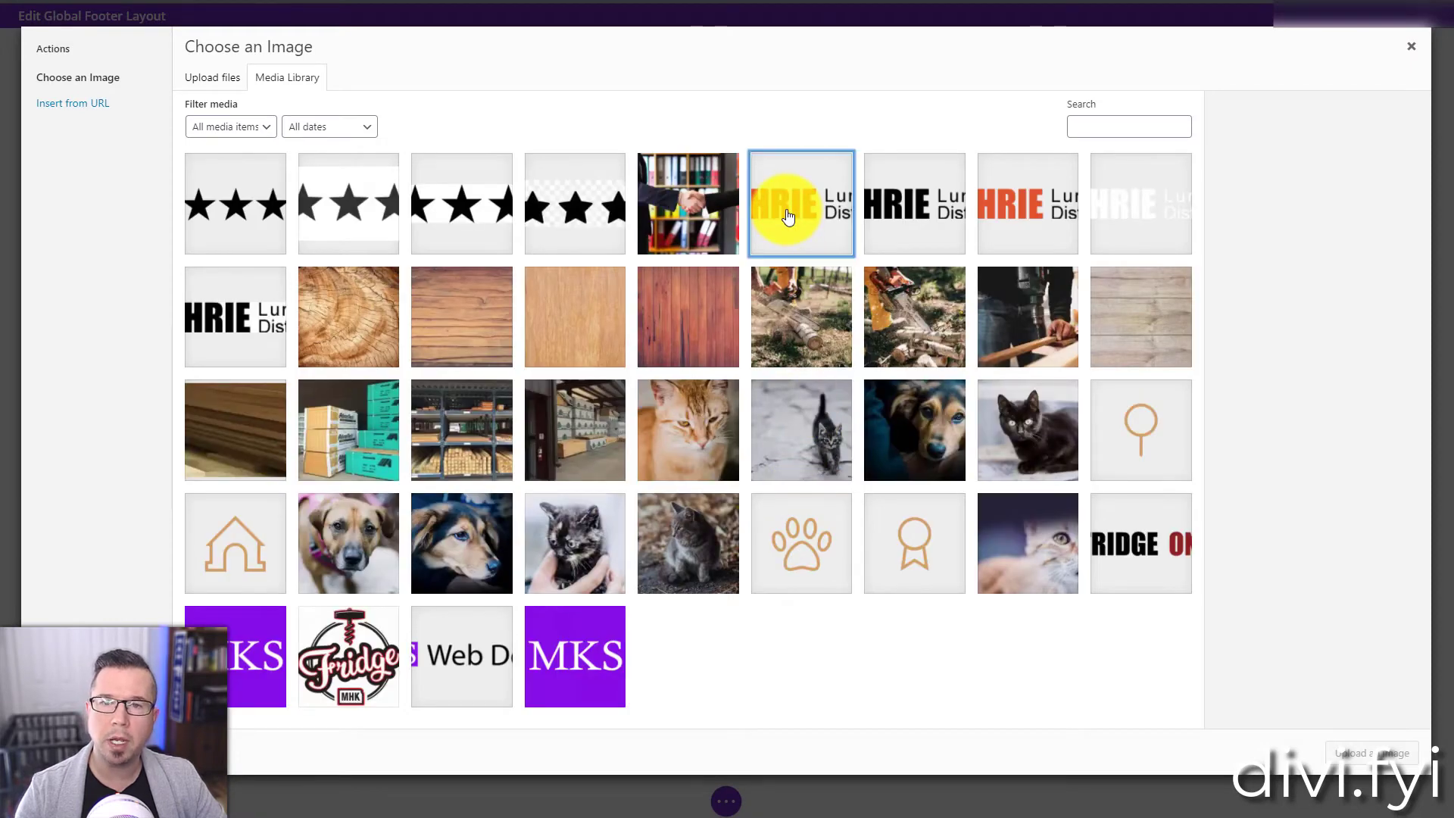
pyautogui.click(1361, 746)
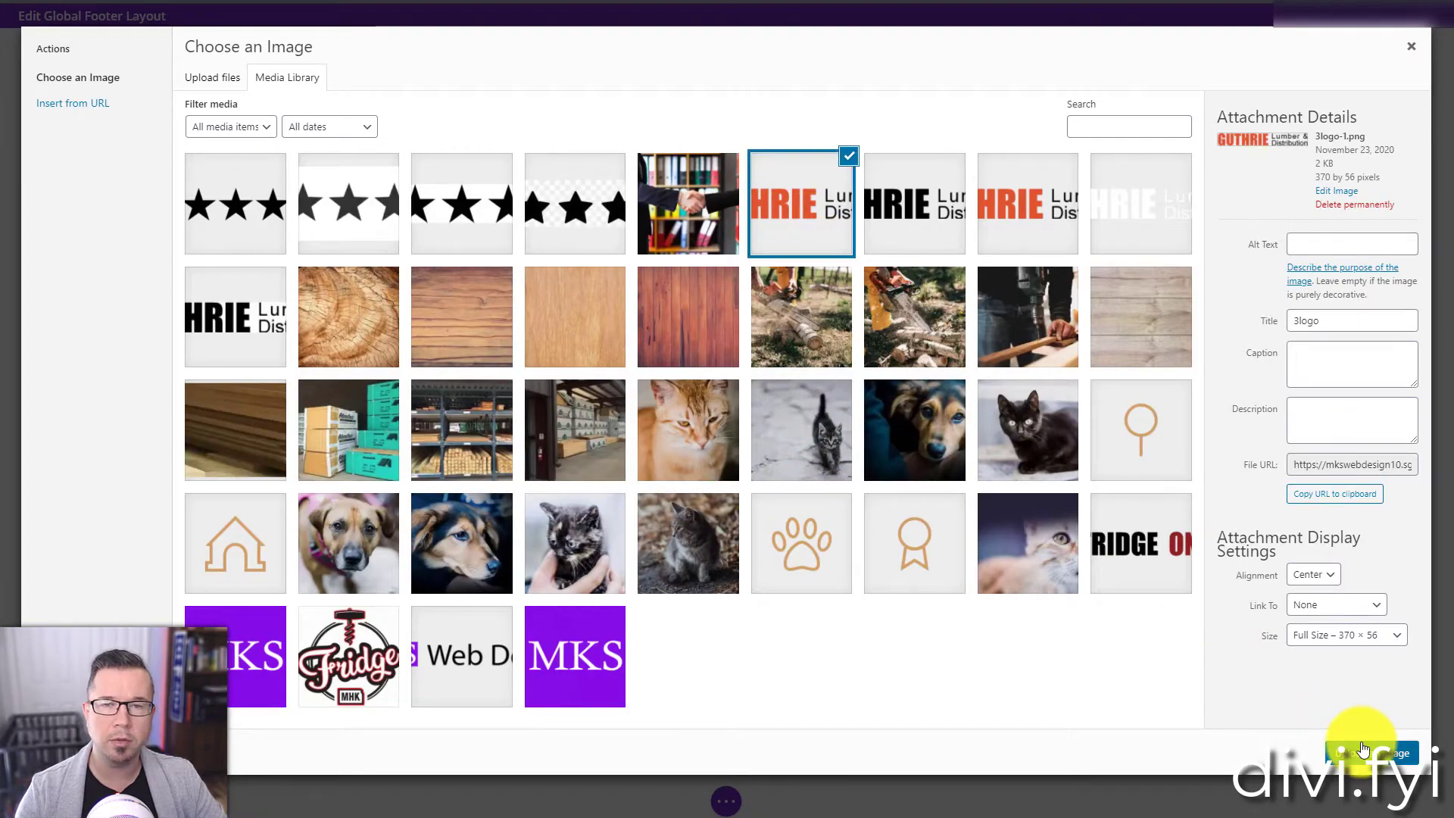
pyautogui.click(908, 713)
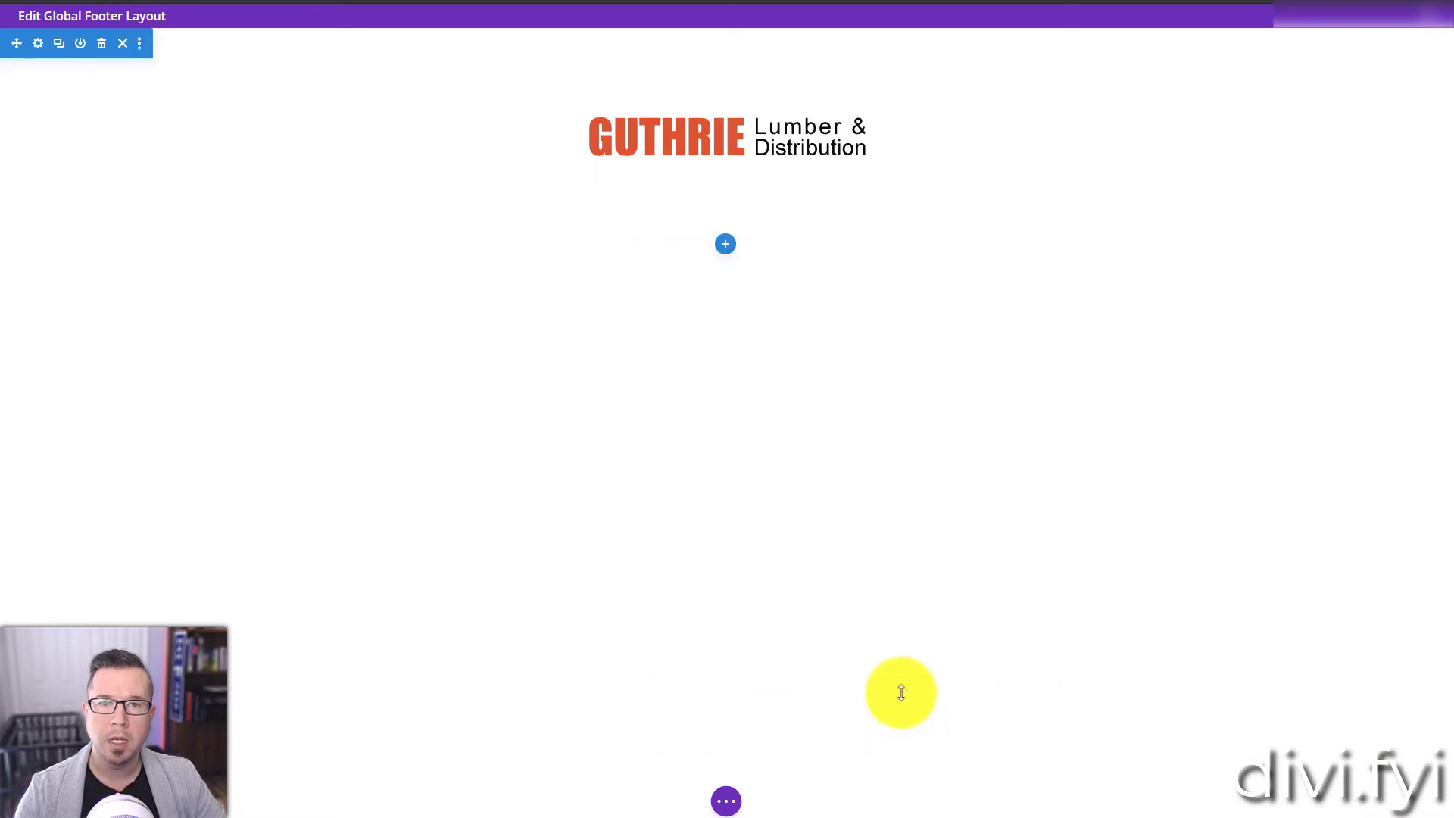
# Step: Add a Text module below the footer logo
pyautogui.click(730, 141)
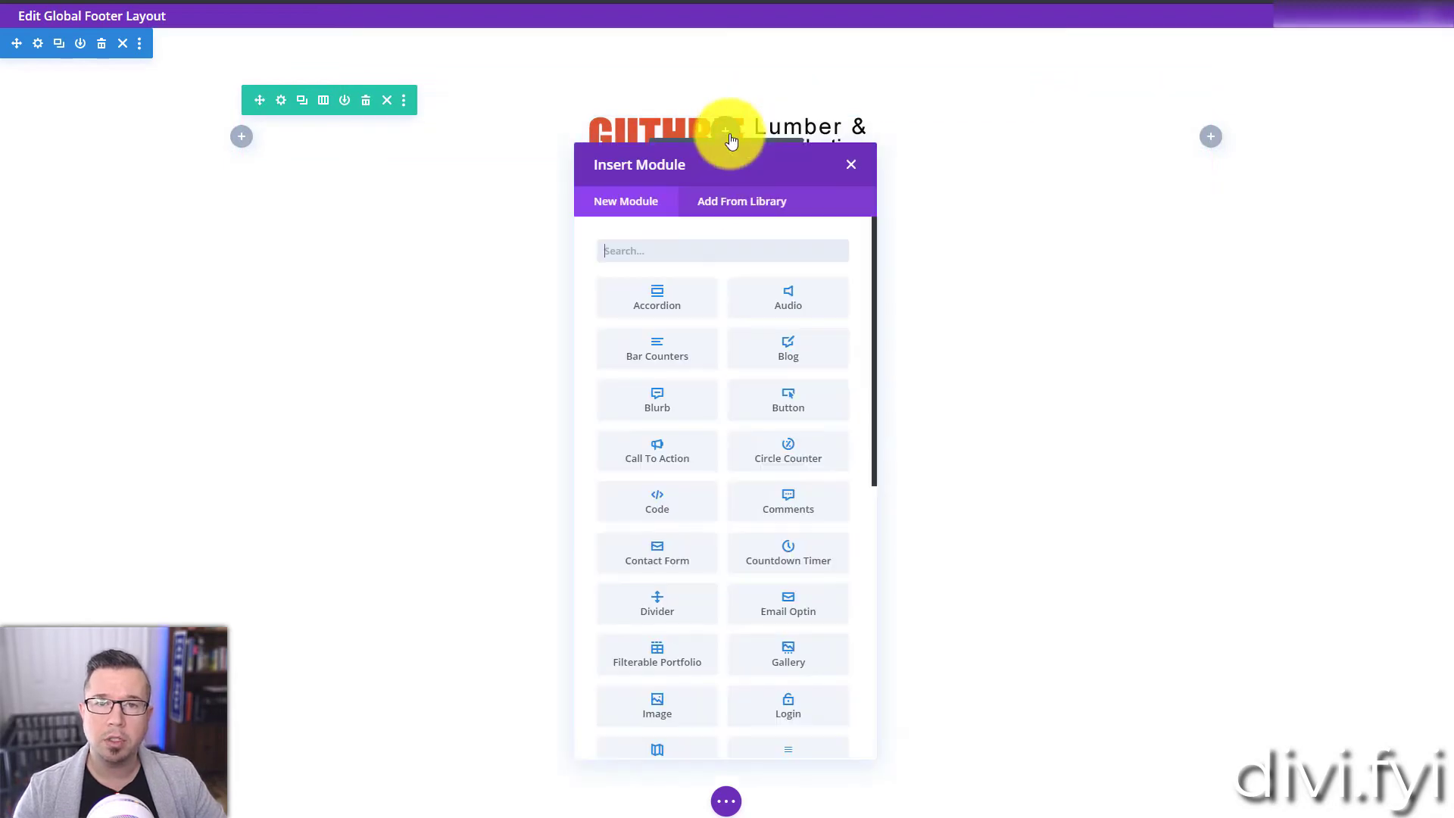
pyautogui.write('text')
pyautogui.click(666, 288)
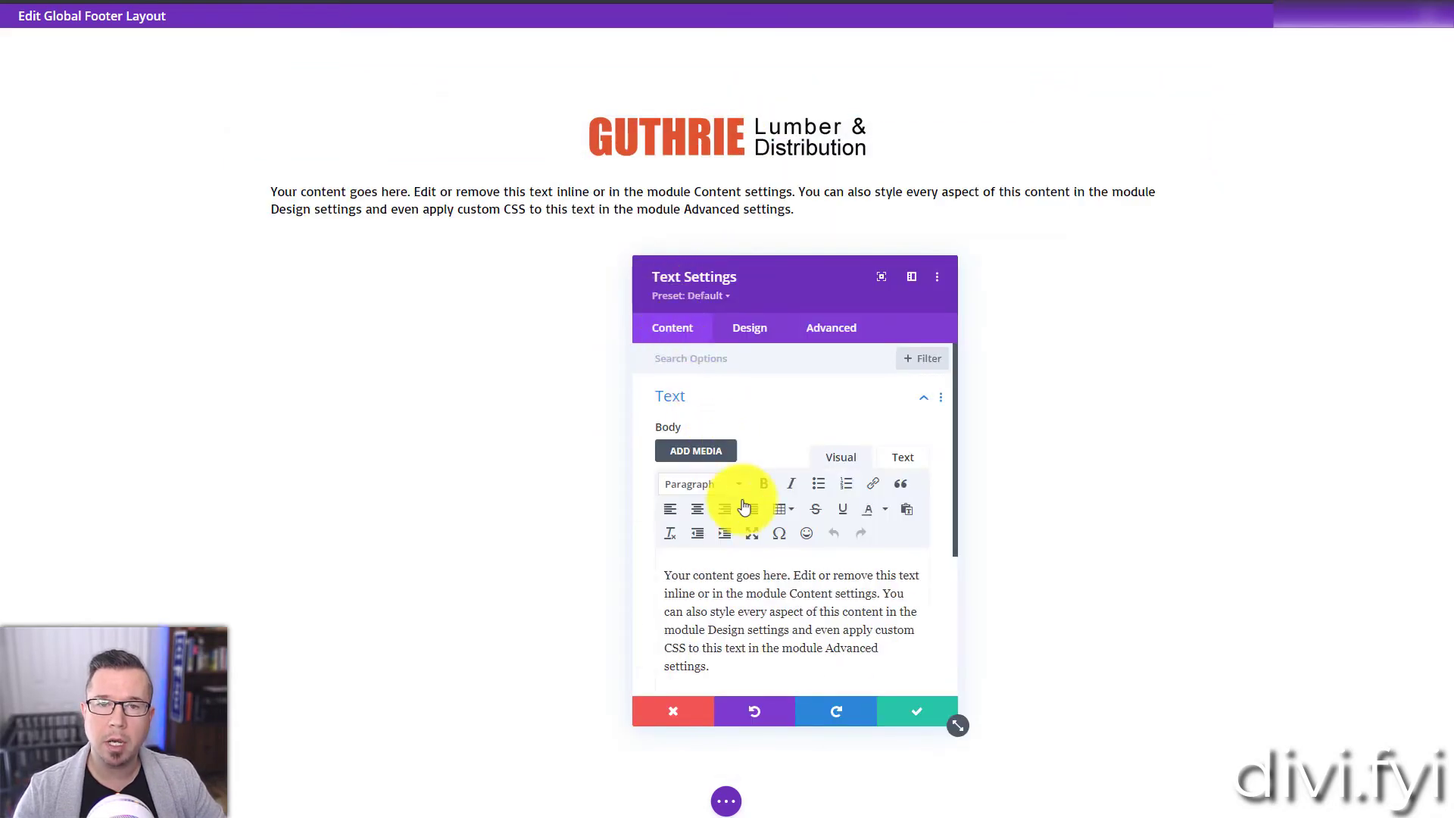
# Step: Replace the placeholder text with "All Rights Reserved" and center it
pyautogui.tripleClick(785, 614)
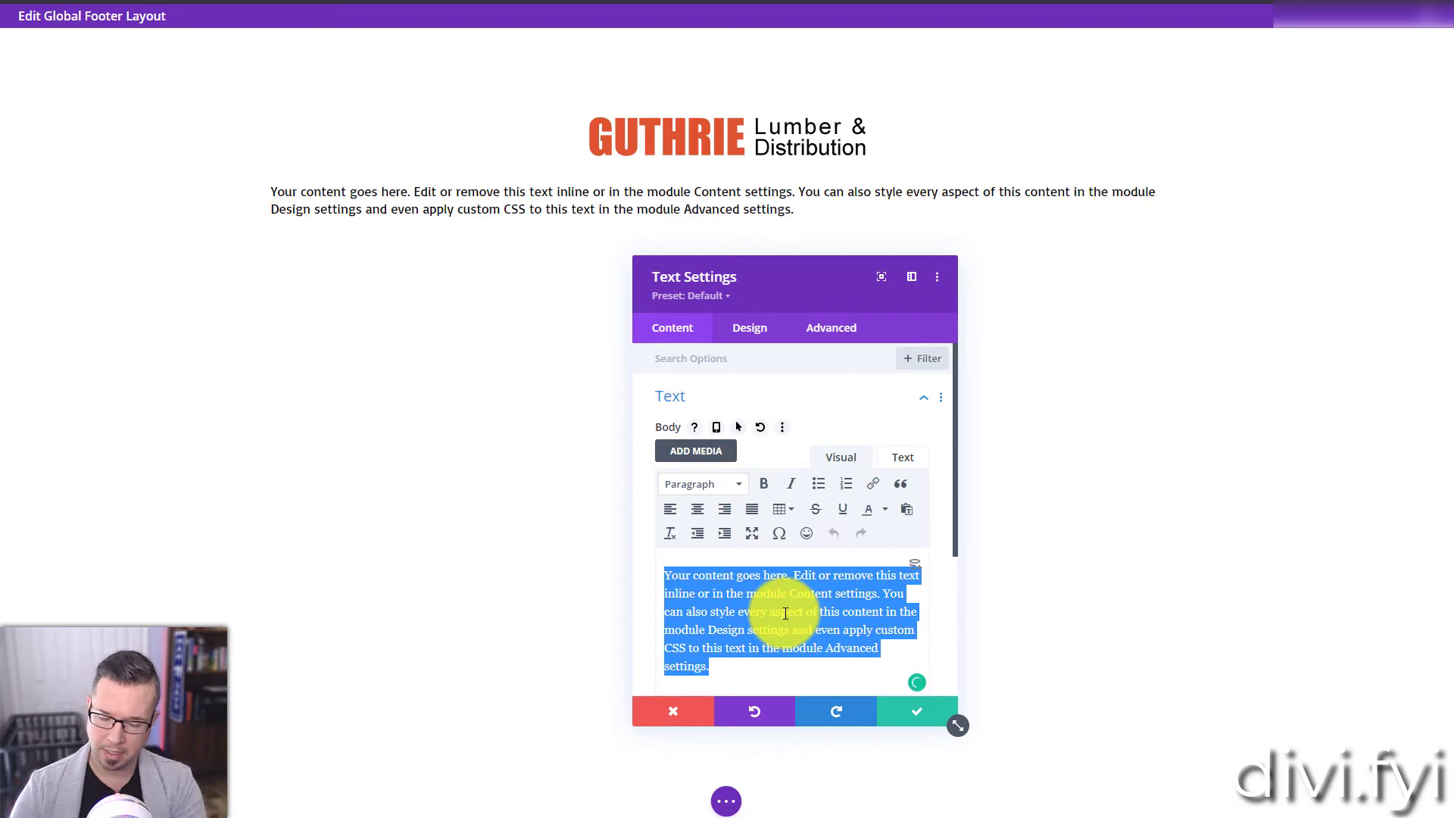
pyautogui.write('All Rights Reserved')
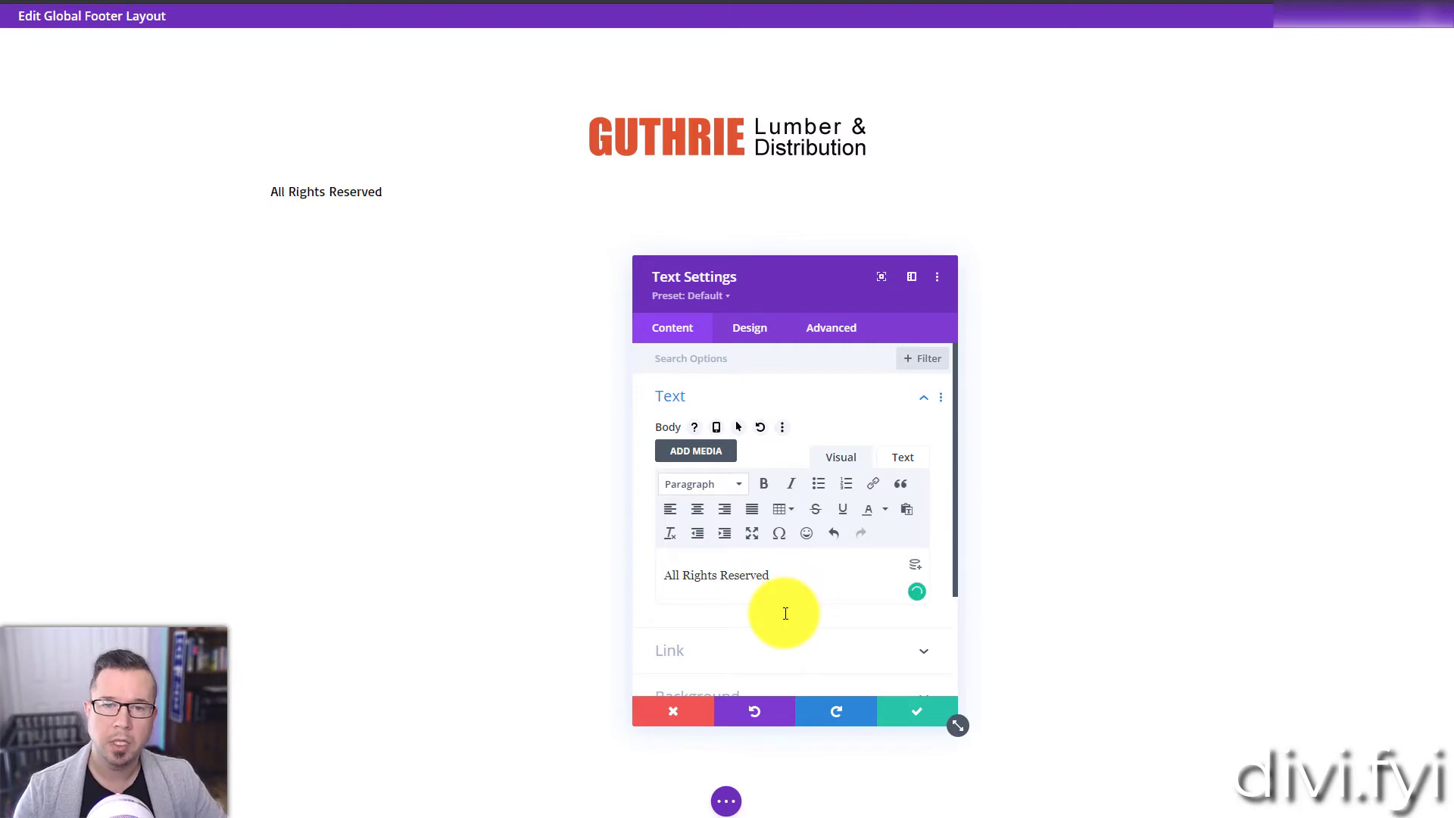
pyautogui.tripleClick(785, 614)
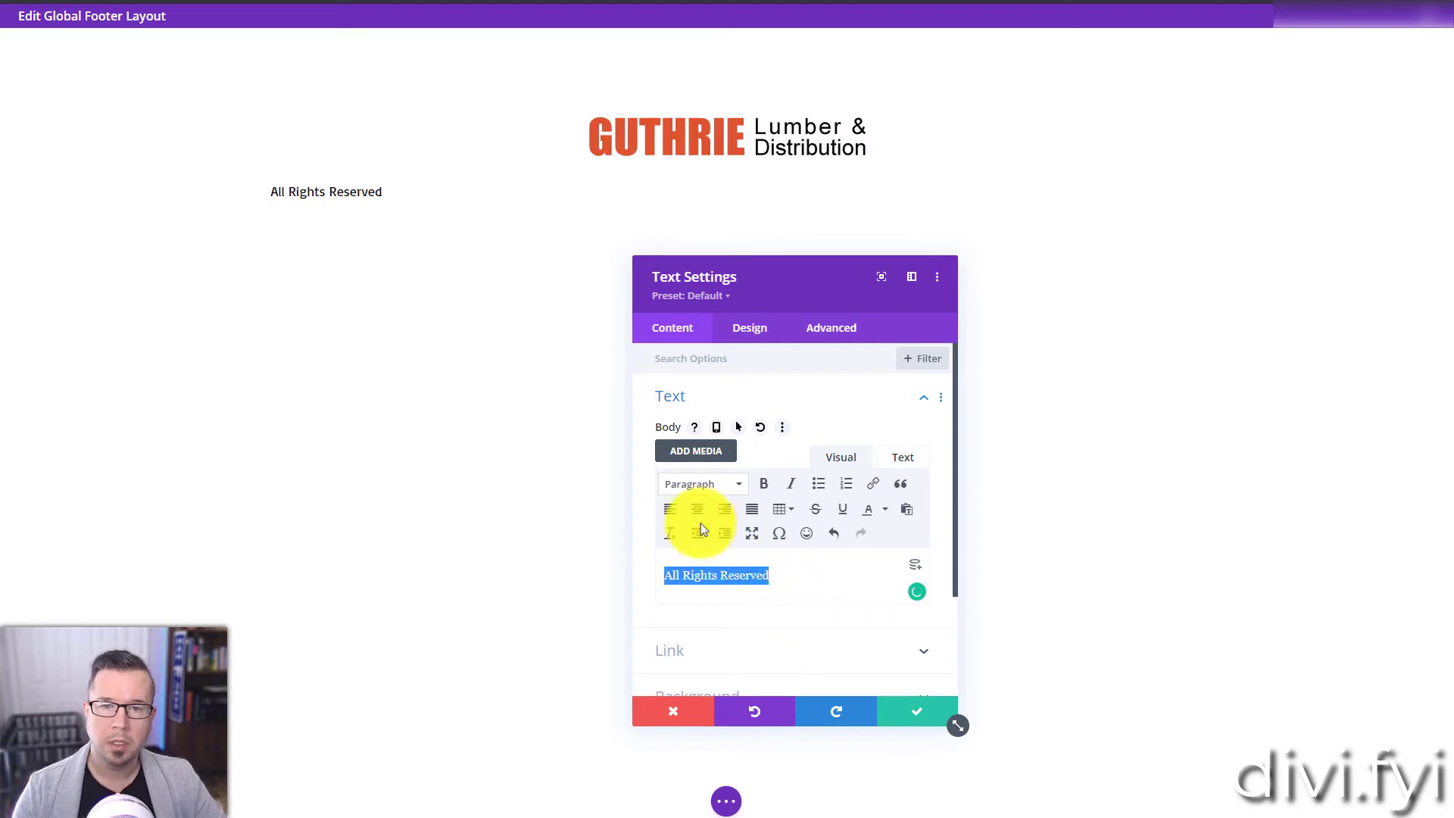
pyautogui.click(698, 509)
pyautogui.click(863, 580)
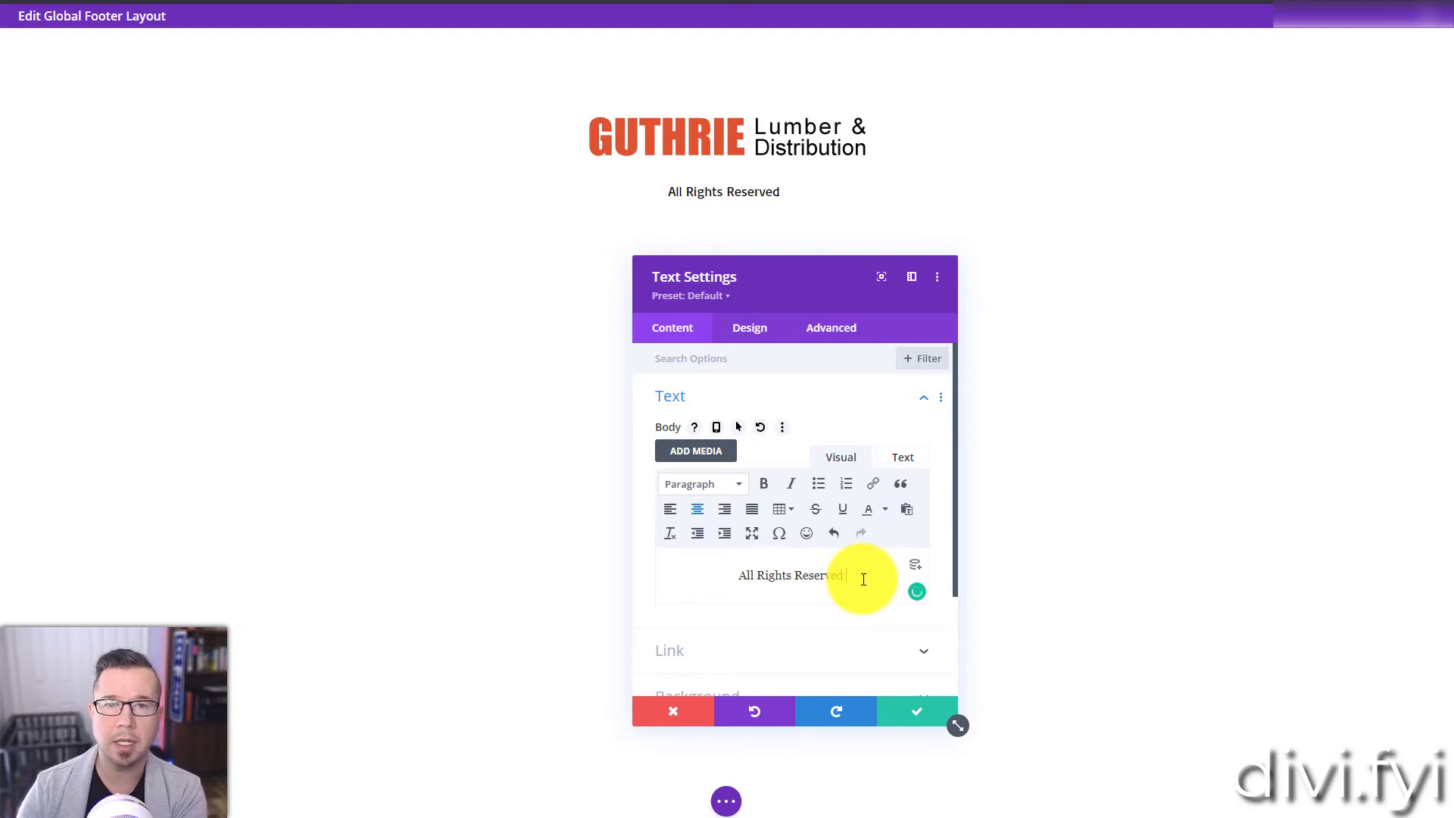
# Step: Set the text below the logo to a centered "Guthrie Lumber - Copyright 2021" and save the module
pyautogui.tripleClick(864, 579)
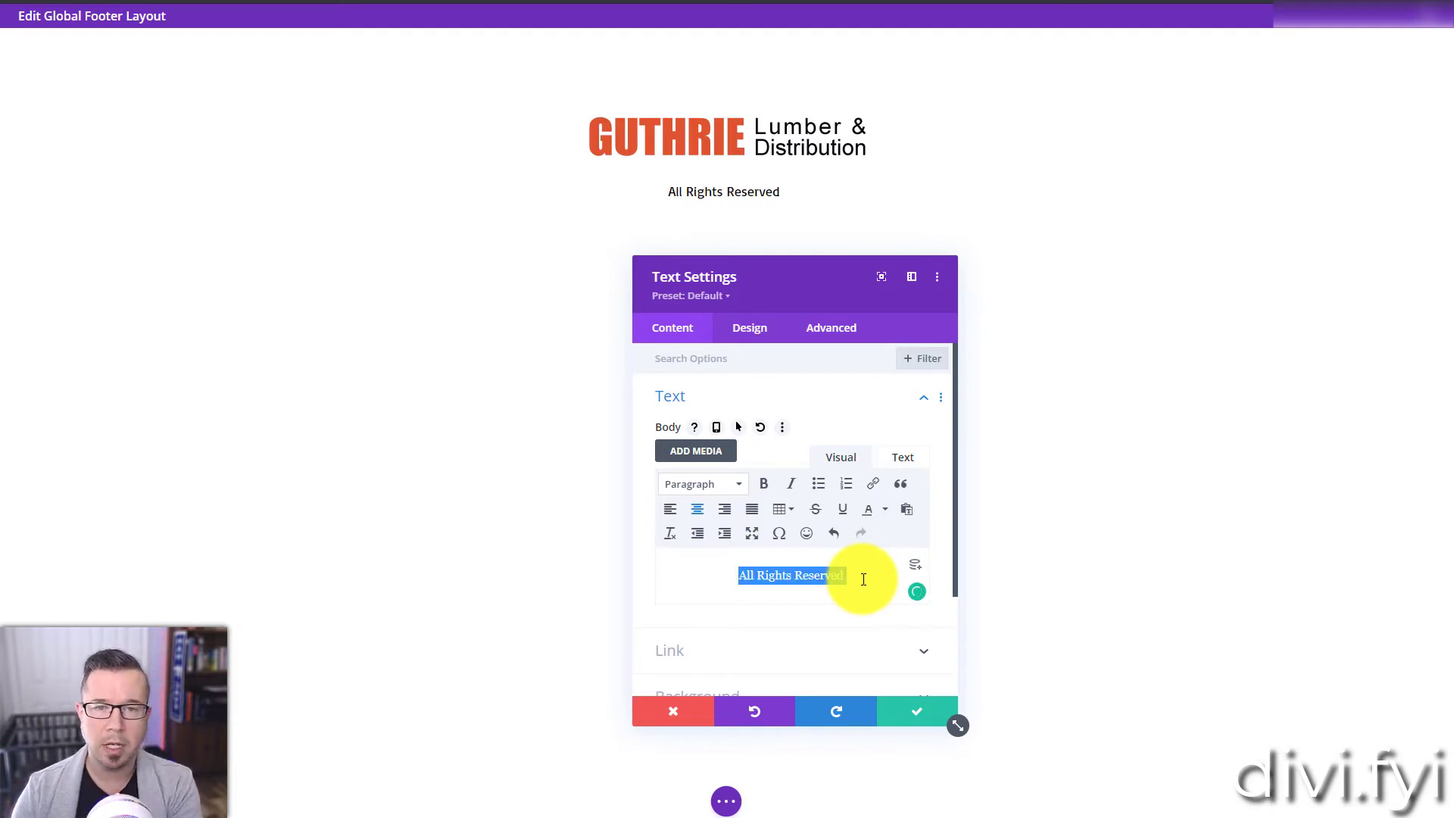
pyautogui.press('BackSpace')
pyautogui.write('Guthrie Lumber - Copyright 2021')
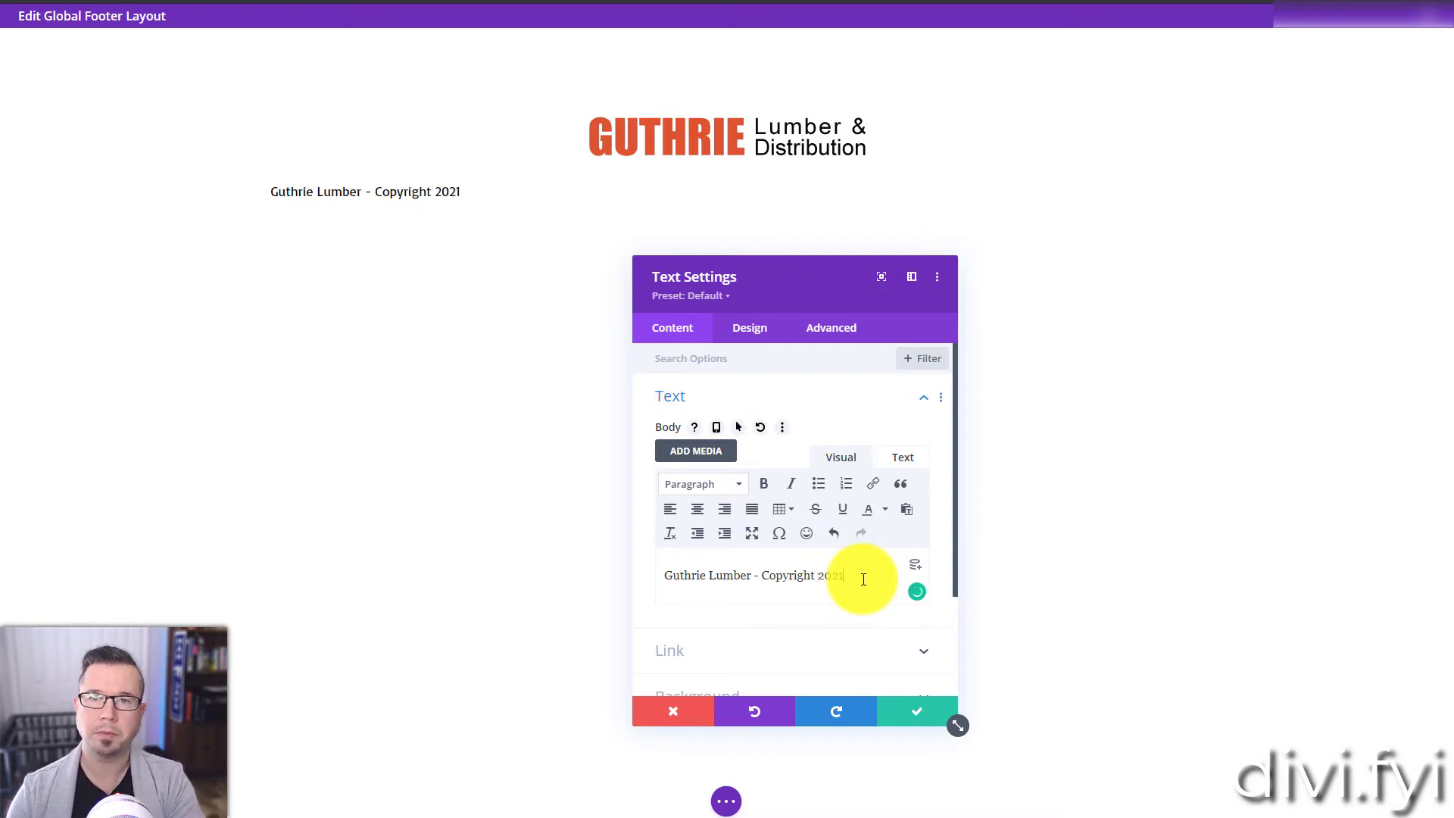
pyautogui.tripleClick(864, 580)
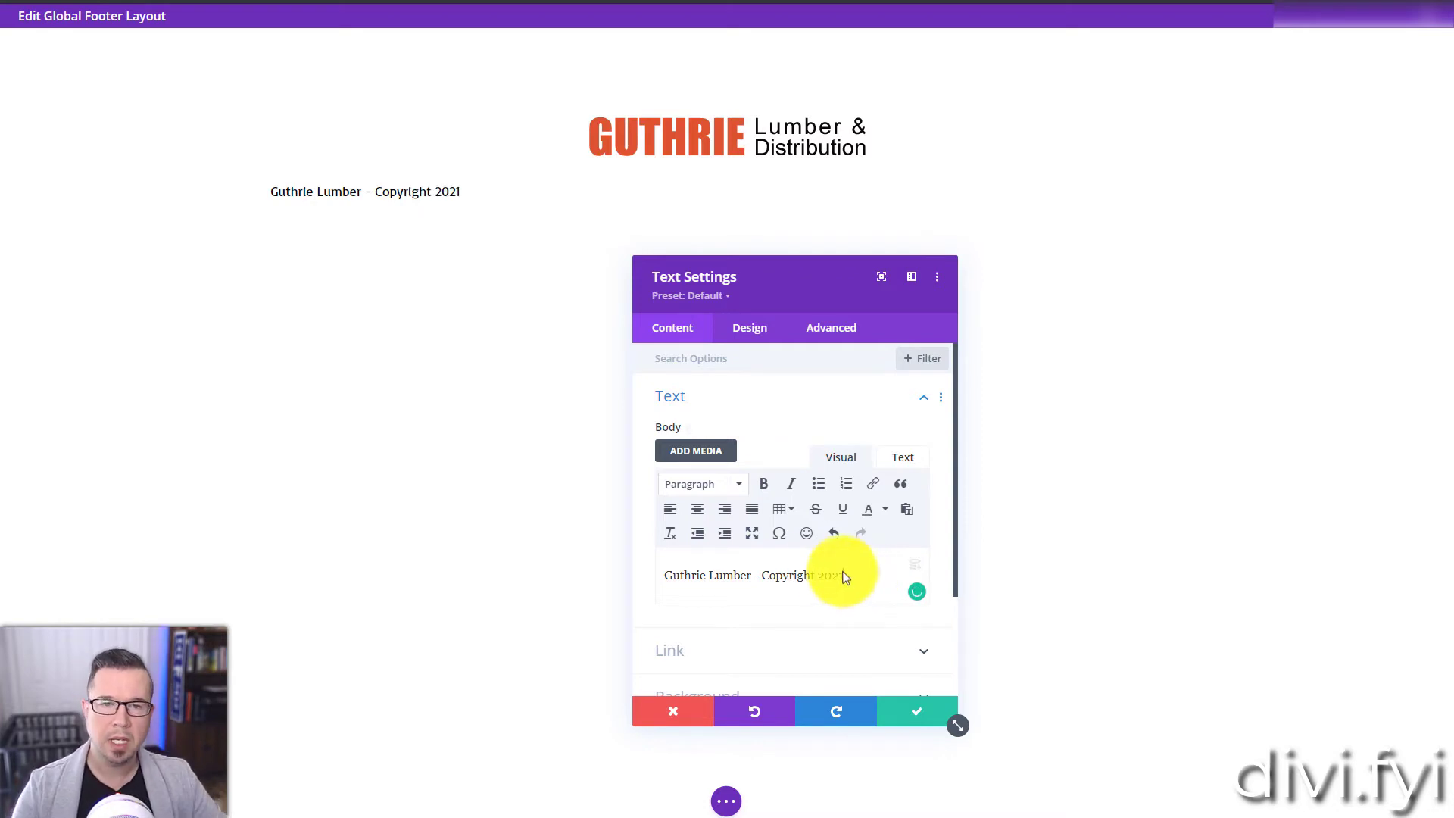
pyautogui.click(696, 510)
pyautogui.click(898, 720)
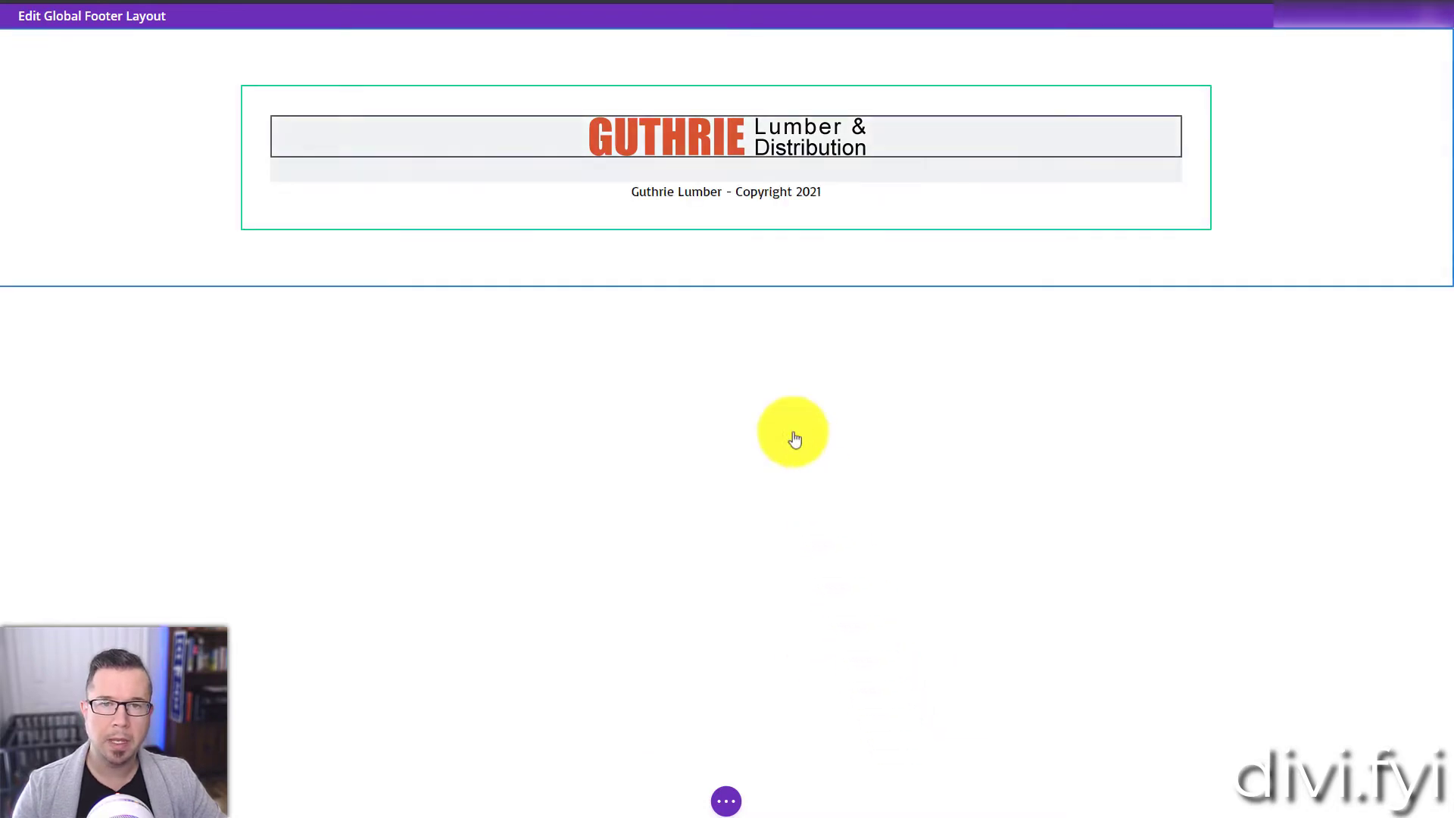
# Step: Duplicate the copyright text module and change the copy's text to "Website Design by Divi.FYI"
pyautogui.click(709, 190)
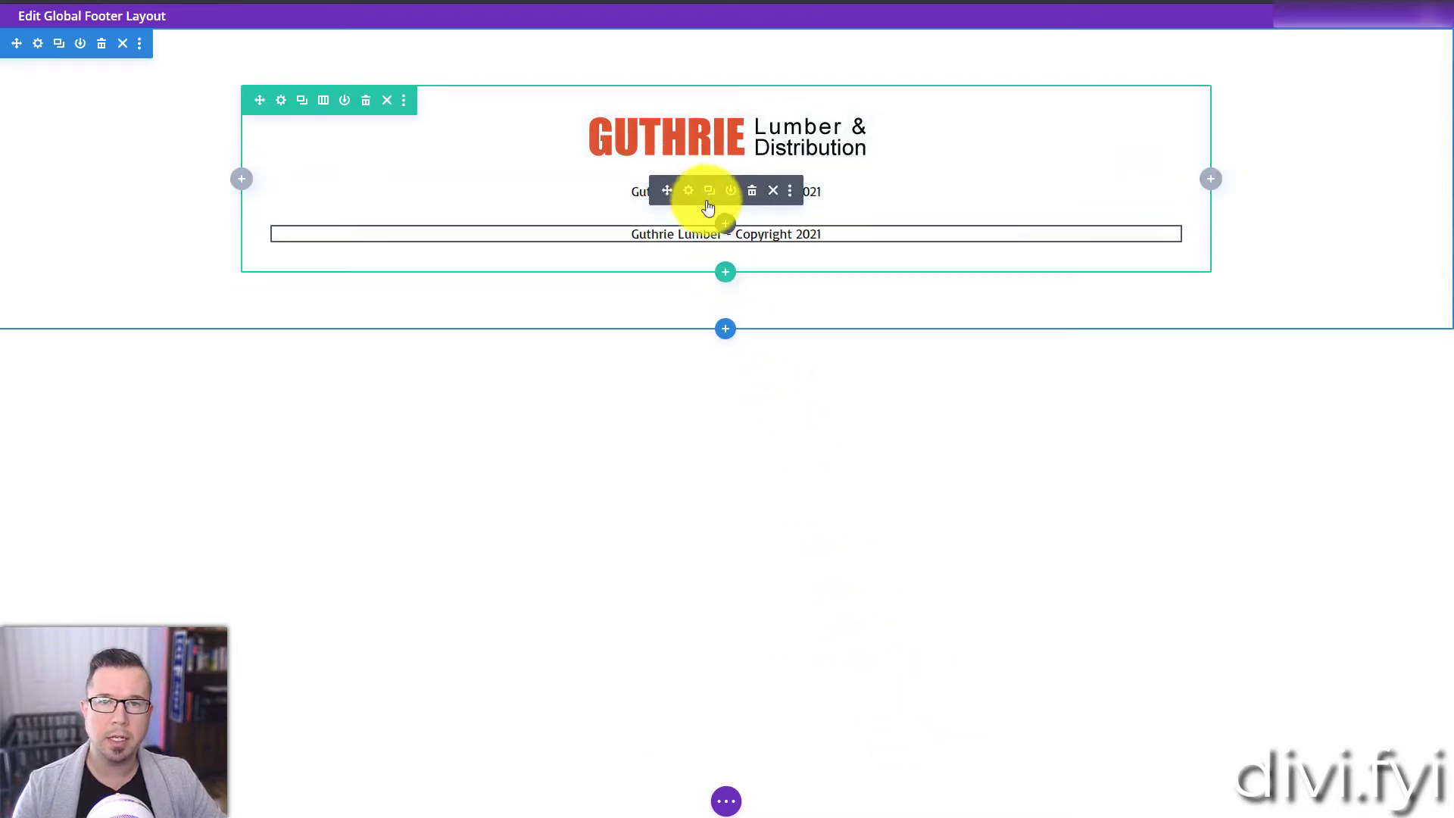
pyautogui.click(689, 234)
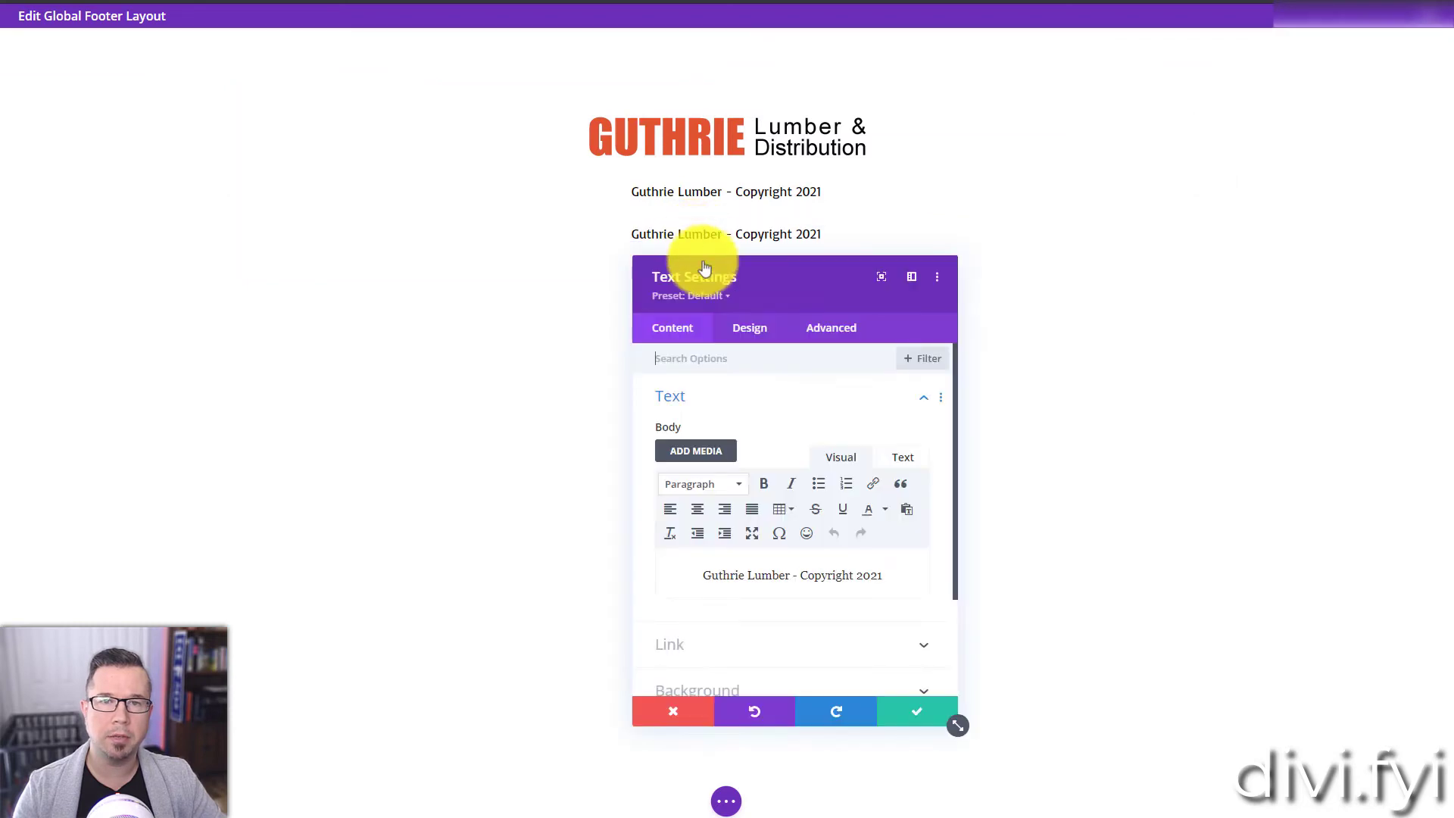
pyautogui.tripleClick(805, 581)
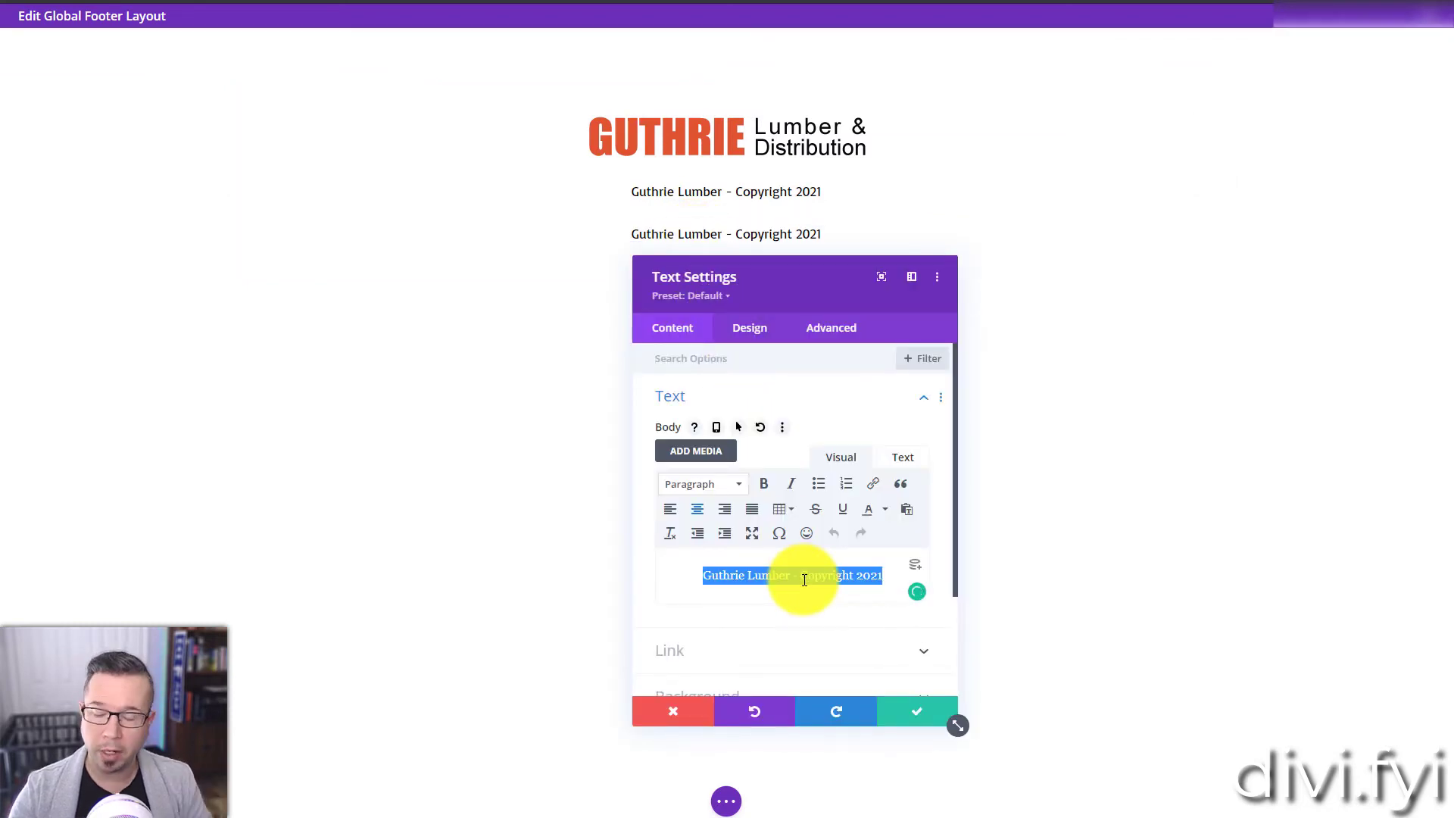
pyautogui.write('Wabsite D')
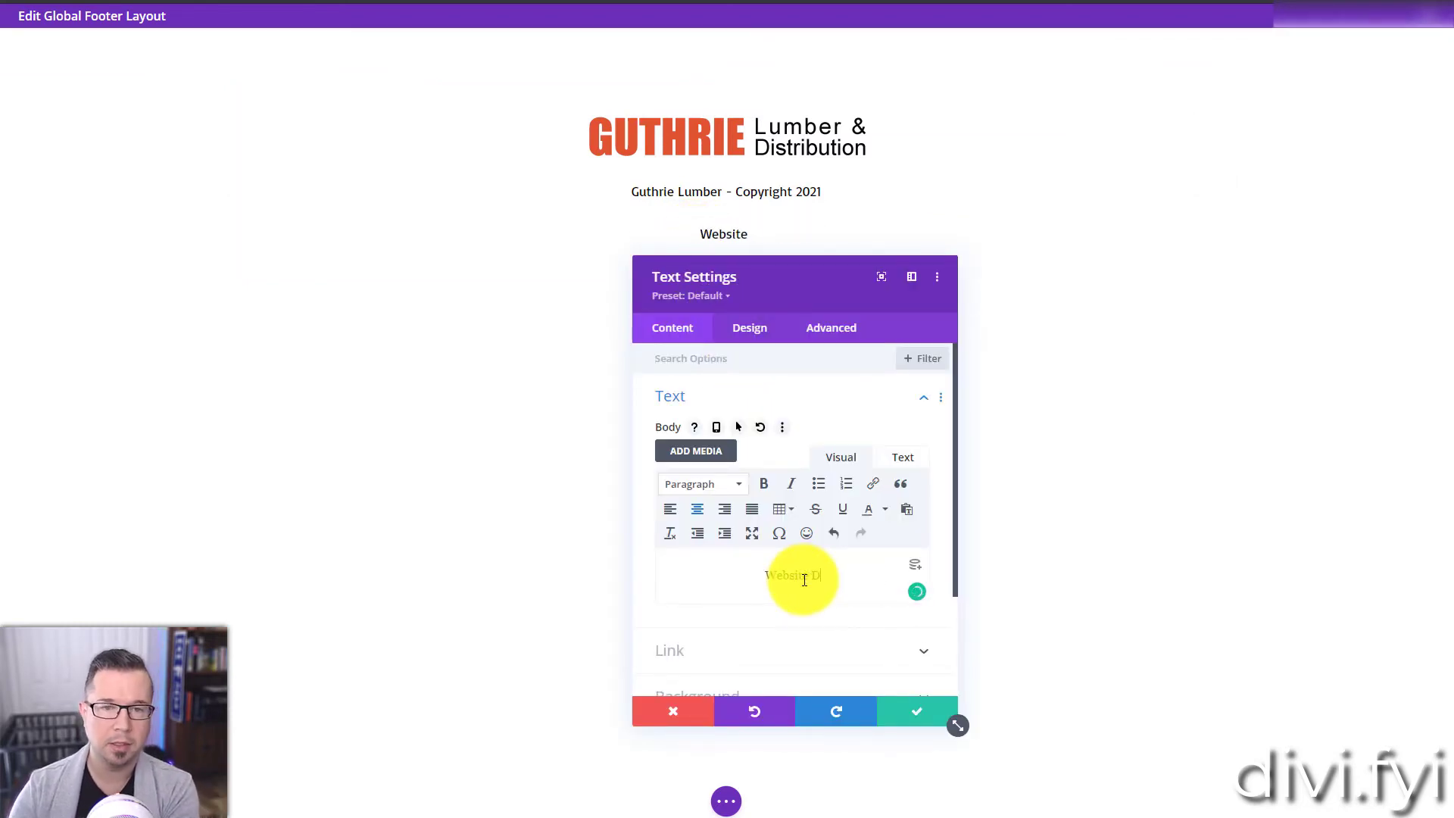
pyautogui.write('esign by Anth')
pyautogui.press('BackSpace')
pyautogui.press('BackSpace')
pyautogui.press('BackSpace')
pyautogui.press('BackSpace')
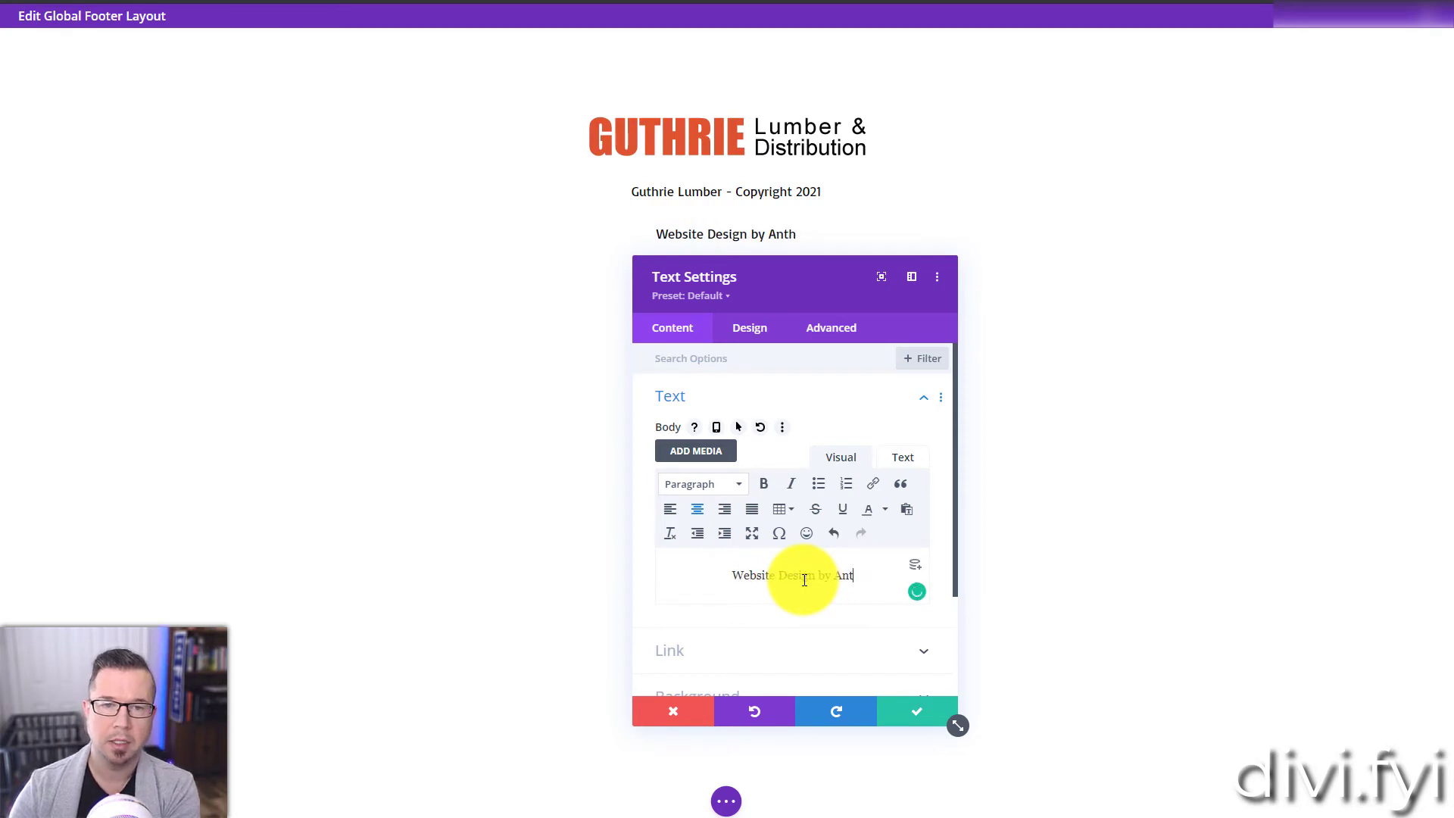
pyautogui.write('A')
pyautogui.press('BackSpace')
pyautogui.write('Divi.FYI')
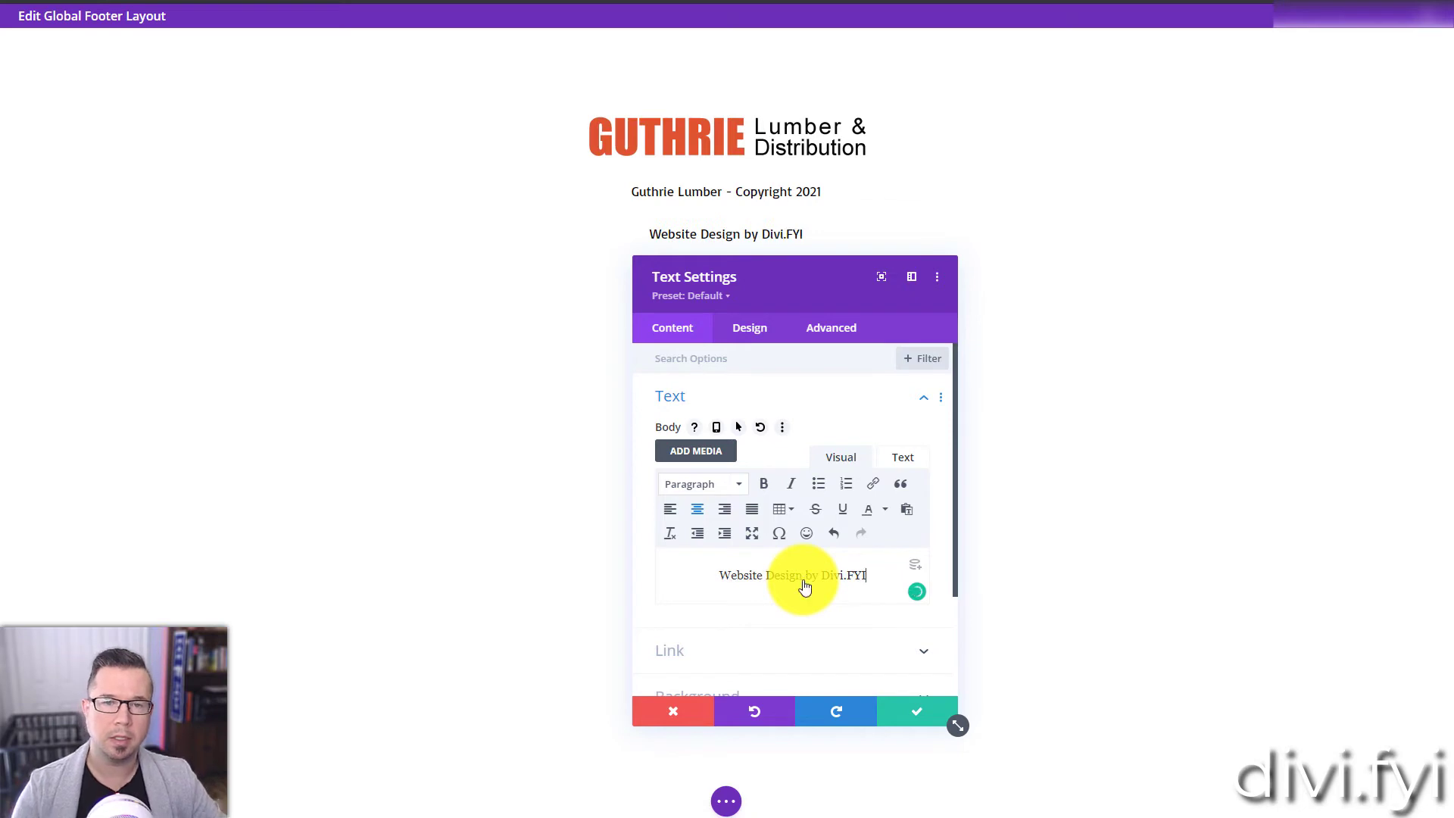
pyautogui.click(917, 709)
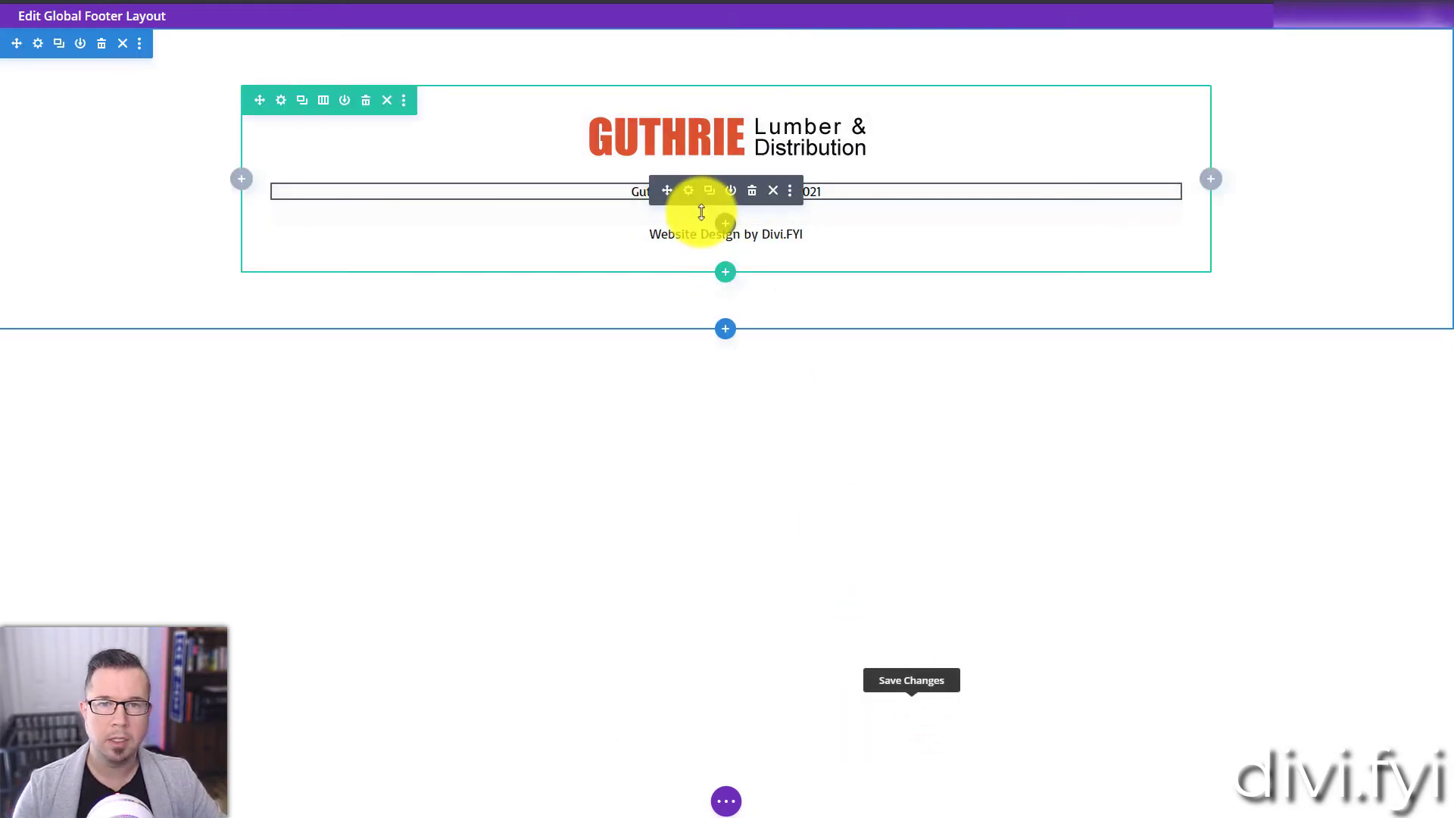
# Step: Close the gap between the copyright and website design lines and make the website design line bold
pyautogui.moveTo(704, 217)
pyautogui.mouseDown()
pyautogui.moveTo(692, 185)
pyautogui.moveTo(702, 195)
pyautogui.mouseUp()
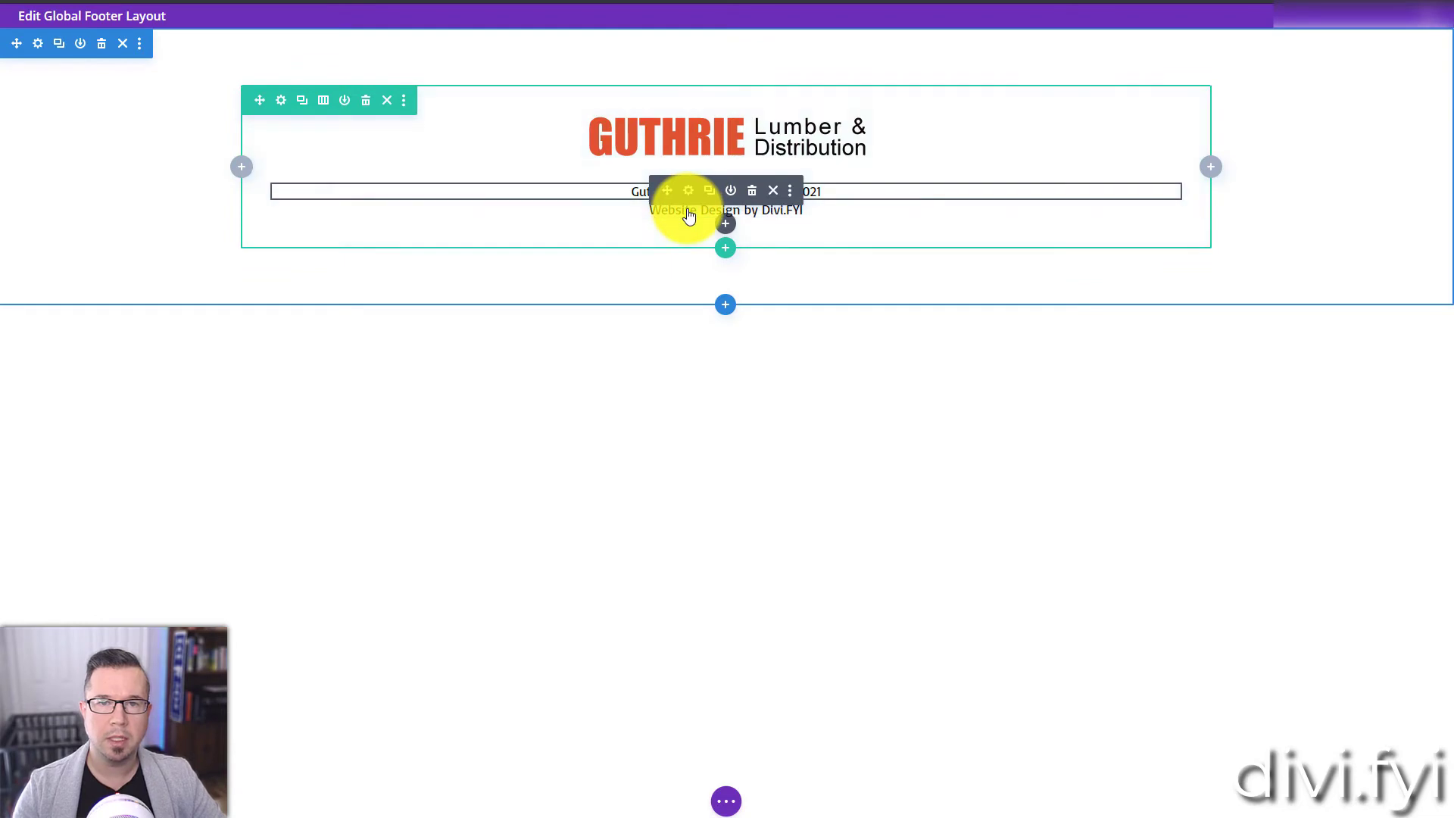
pyautogui.click(688, 206)
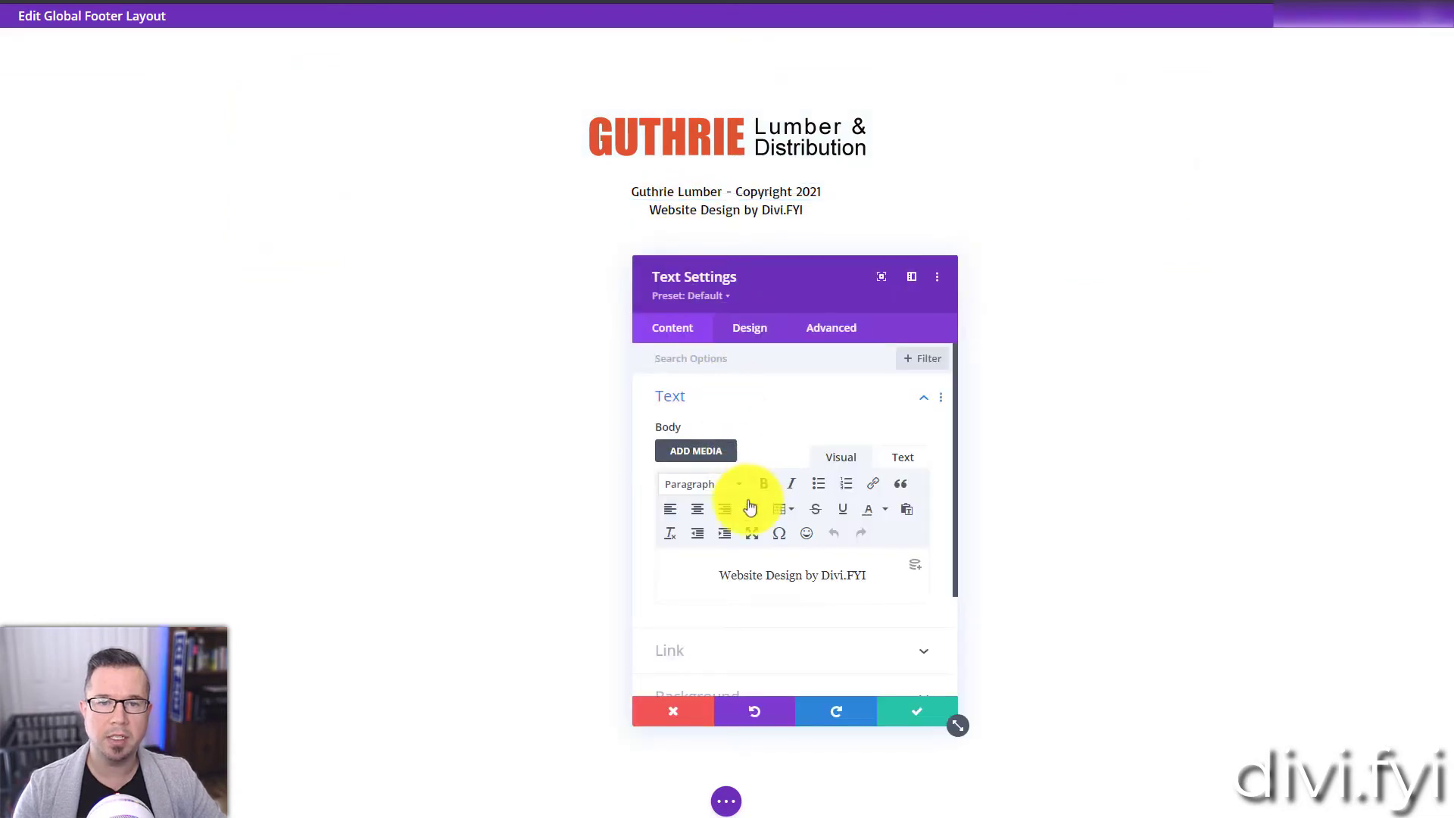
pyautogui.tripleClick(753, 577)
pyautogui.hotkey('ctrl', 'b')
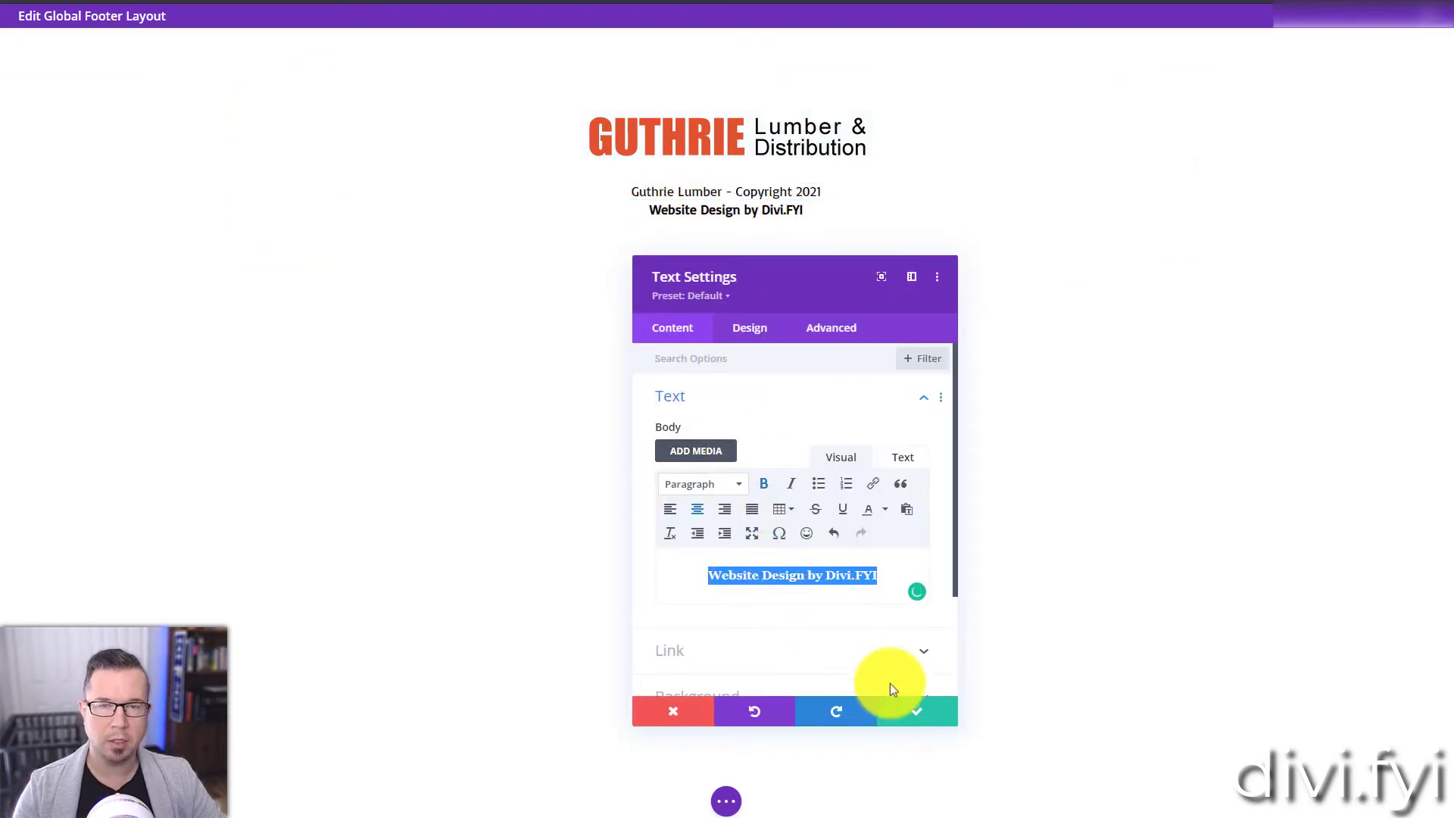
pyautogui.click(913, 710)
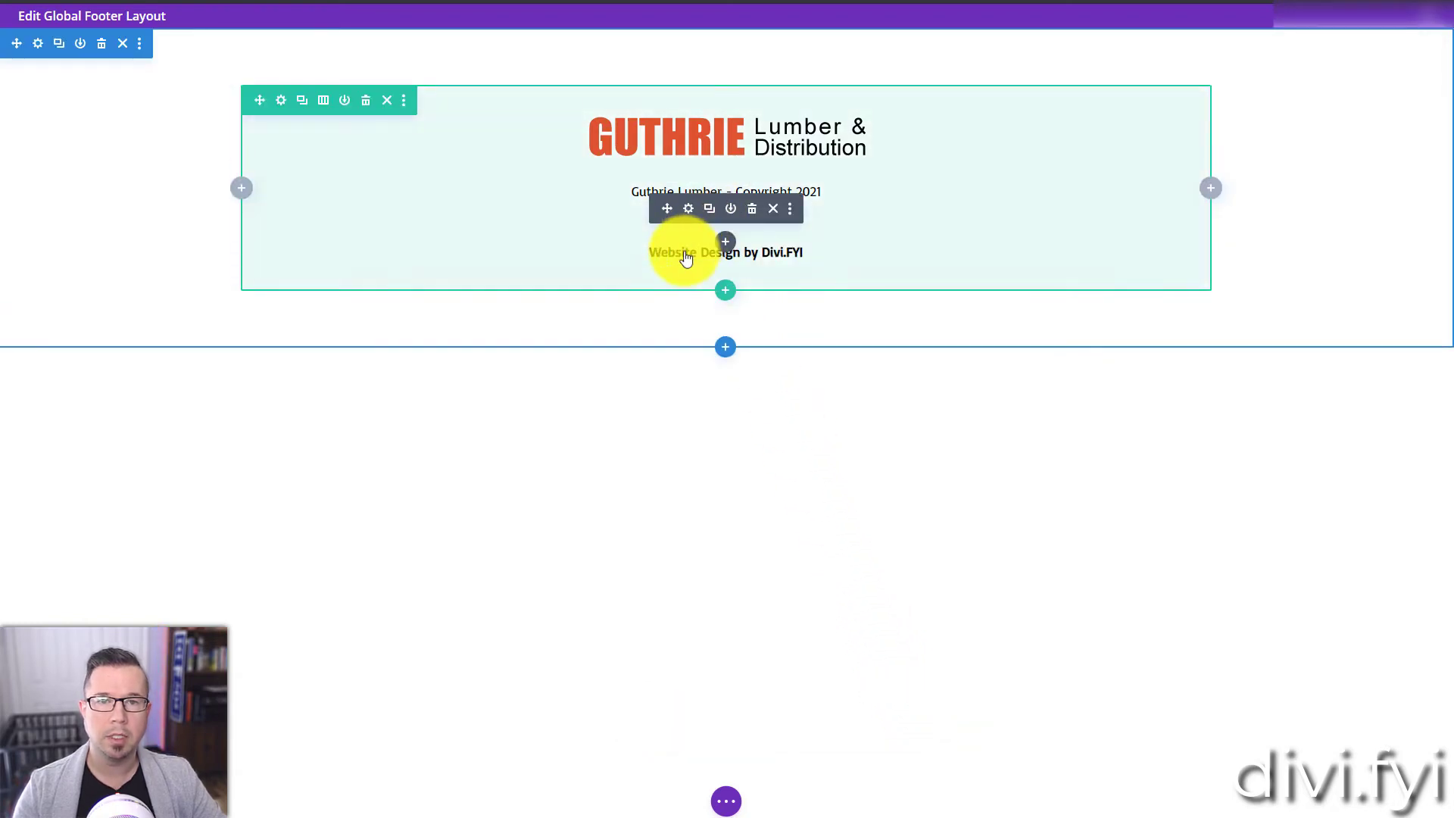
# Step: Replace the text of the duplicated module below the website design line with "Login"
pyautogui.click(687, 255)
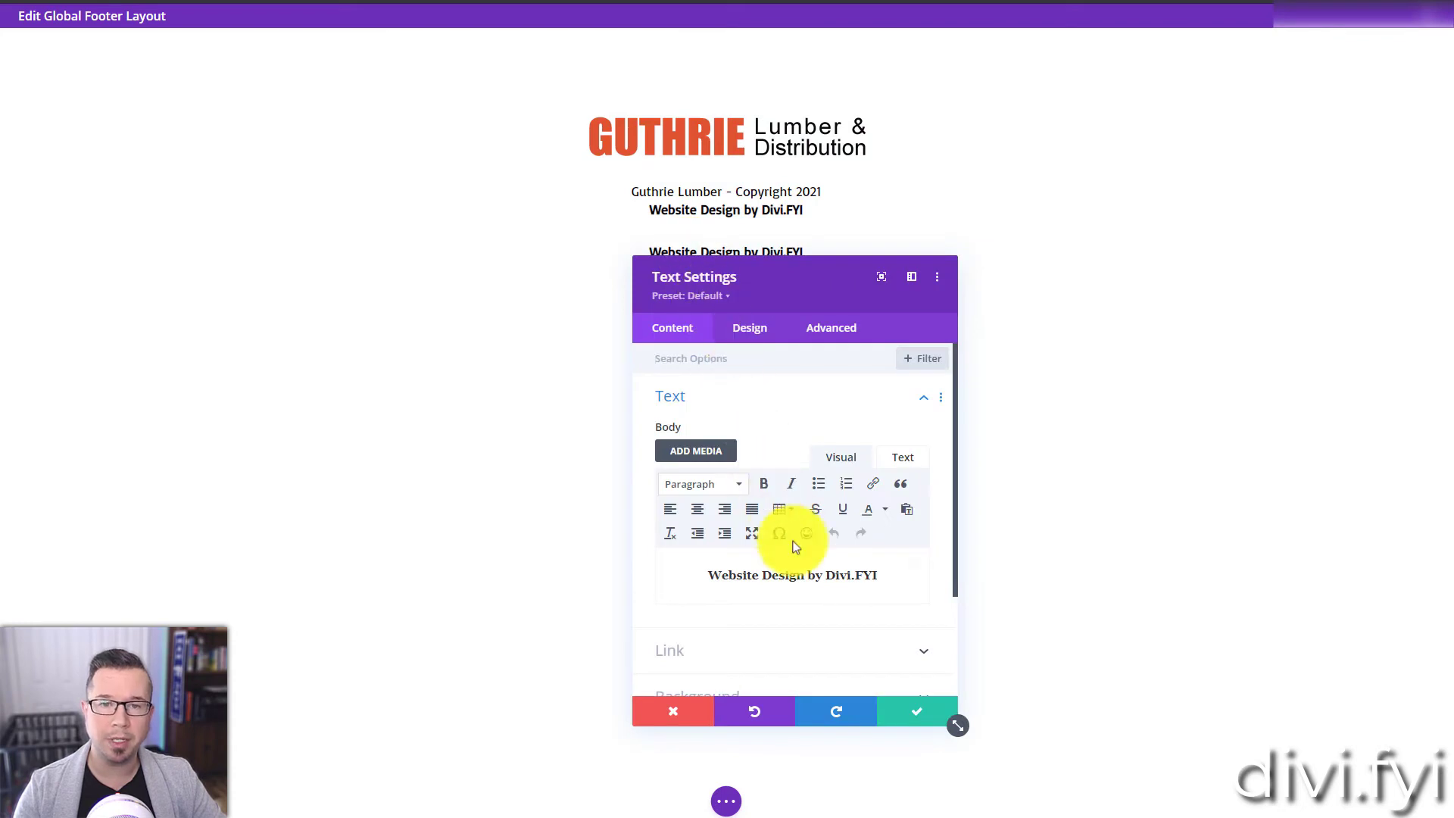
pyautogui.tripleClick(803, 562)
pyautogui.write('L')
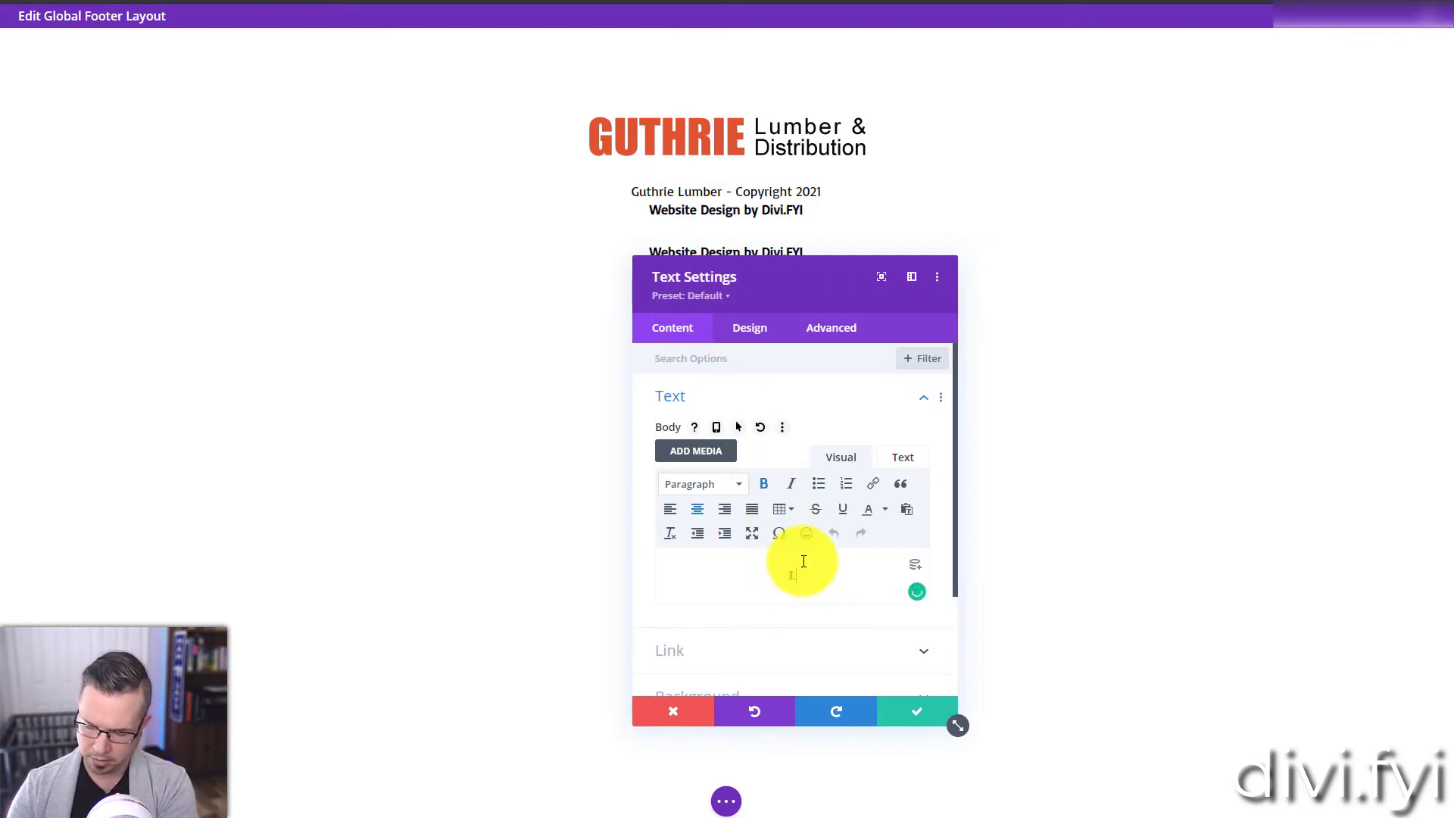
pyautogui.write('ogin')
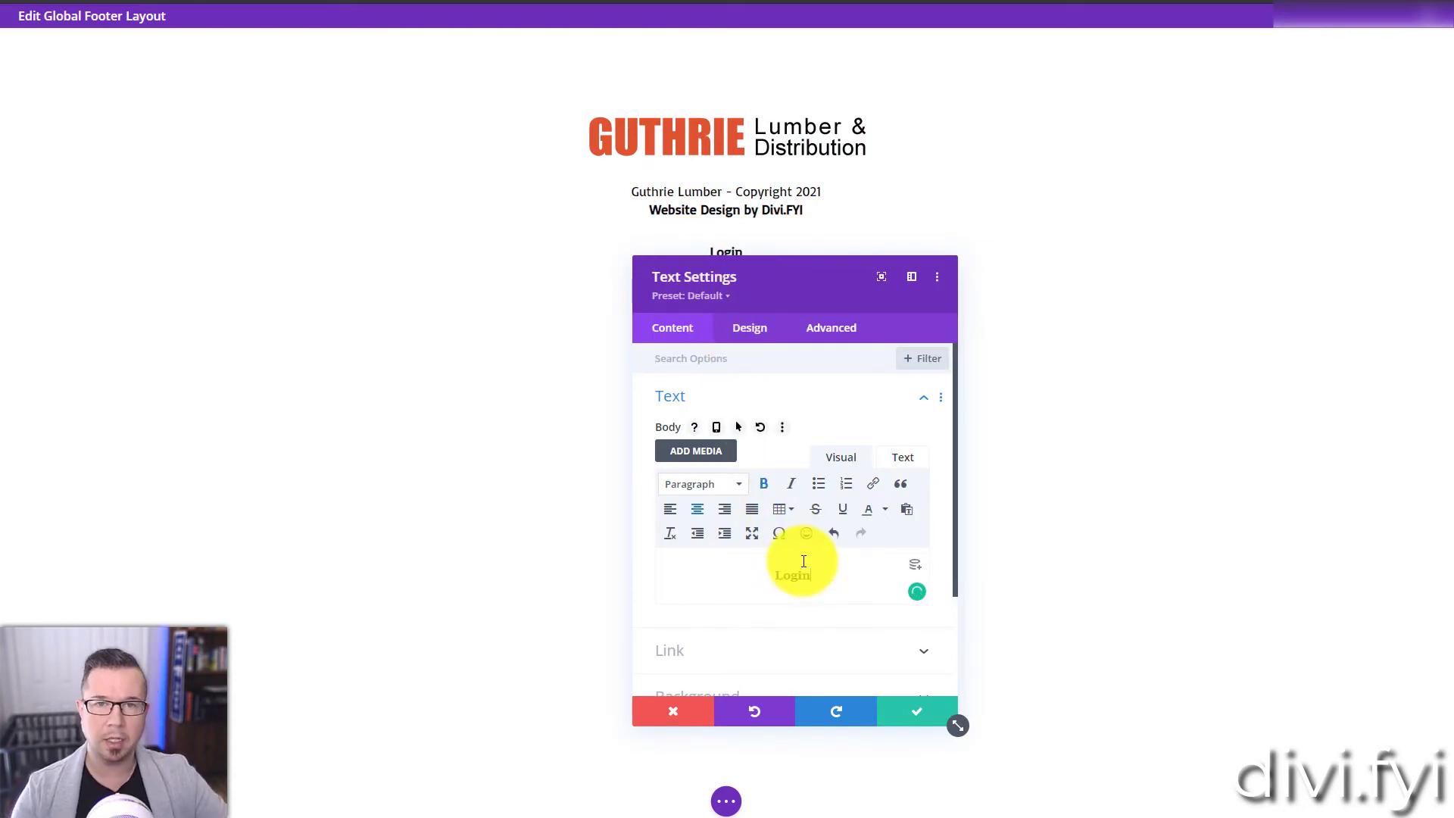
# Step: Remove the bold from the login line, extend its text to "Admin Login" and save the module
pyautogui.doubleClick(794, 570)
pyautogui.moveTo(806, 273); pyautogui.dragTo(1164, 216)
pyautogui.click(1120, 426)
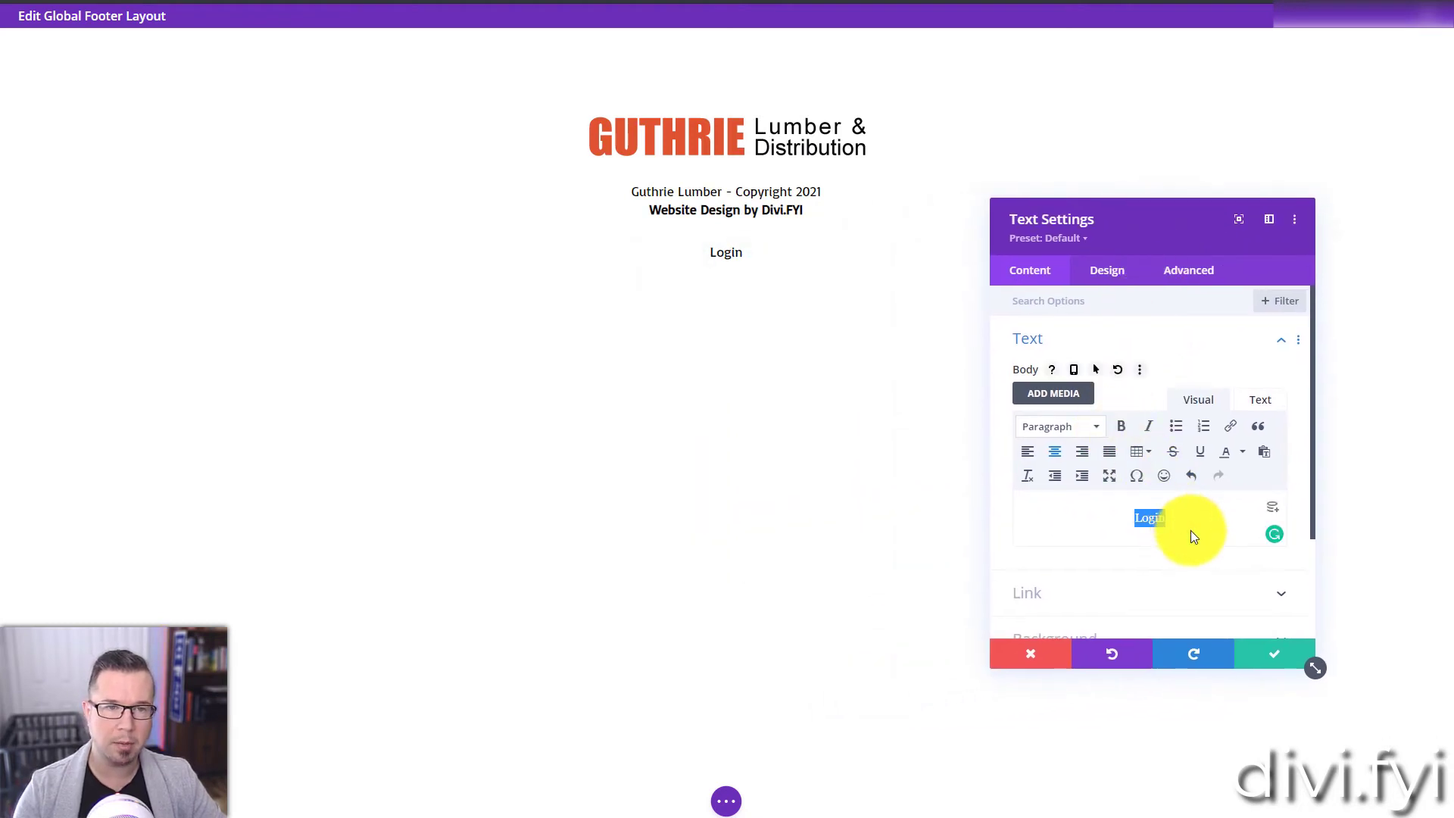
pyautogui.click(1138, 514)
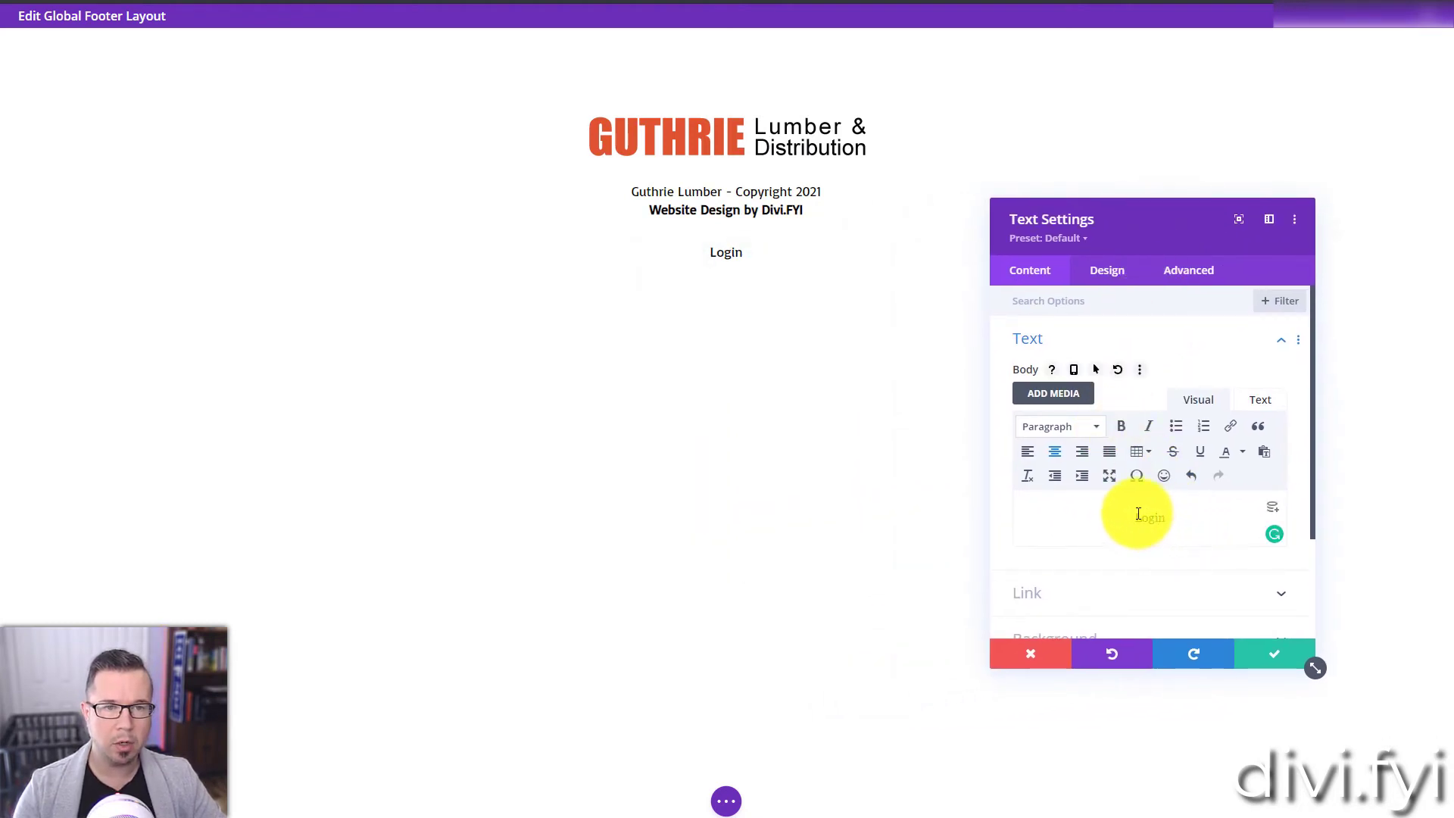
pyautogui.write('Admin')
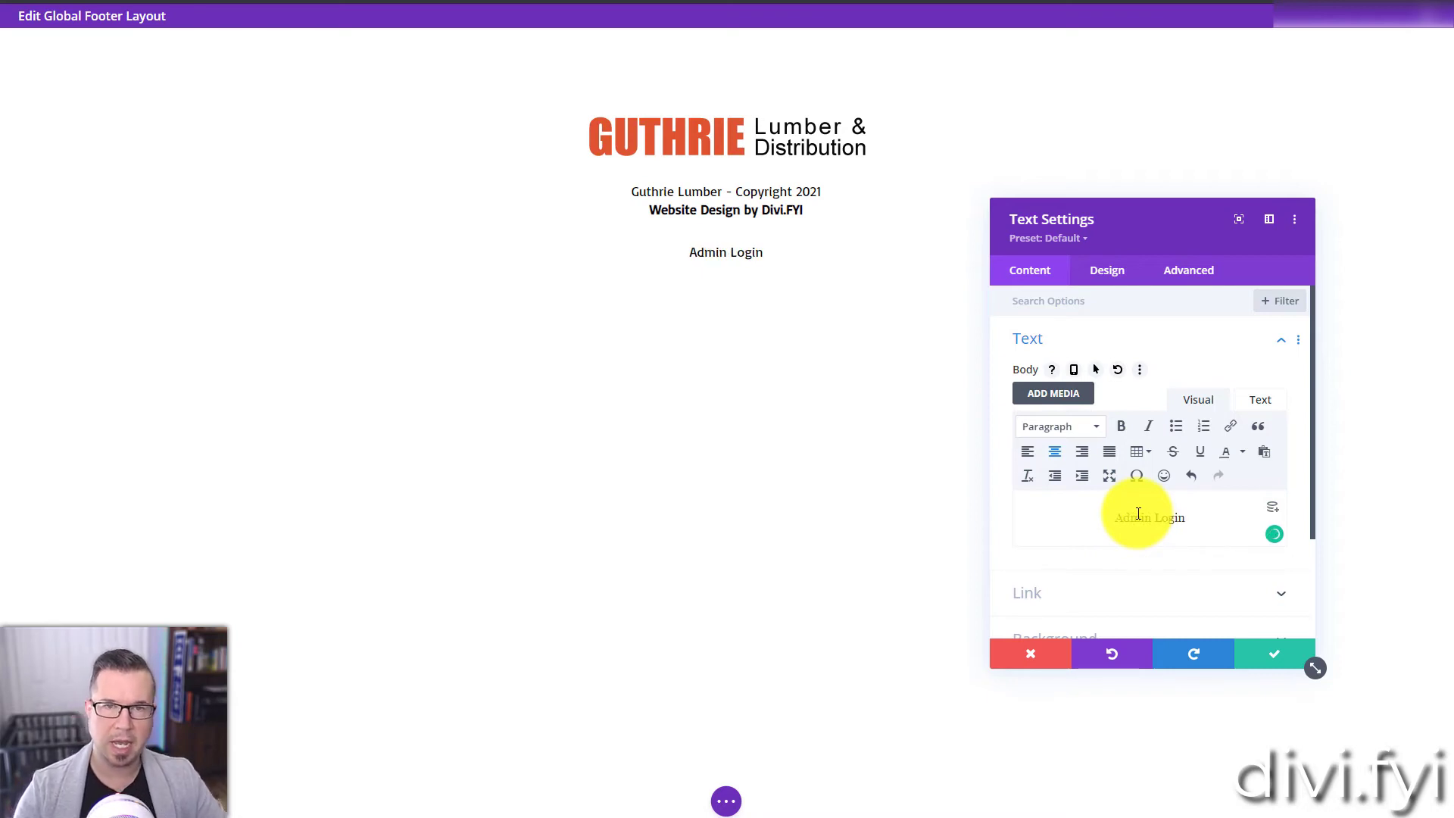
pyautogui.click(1251, 655)
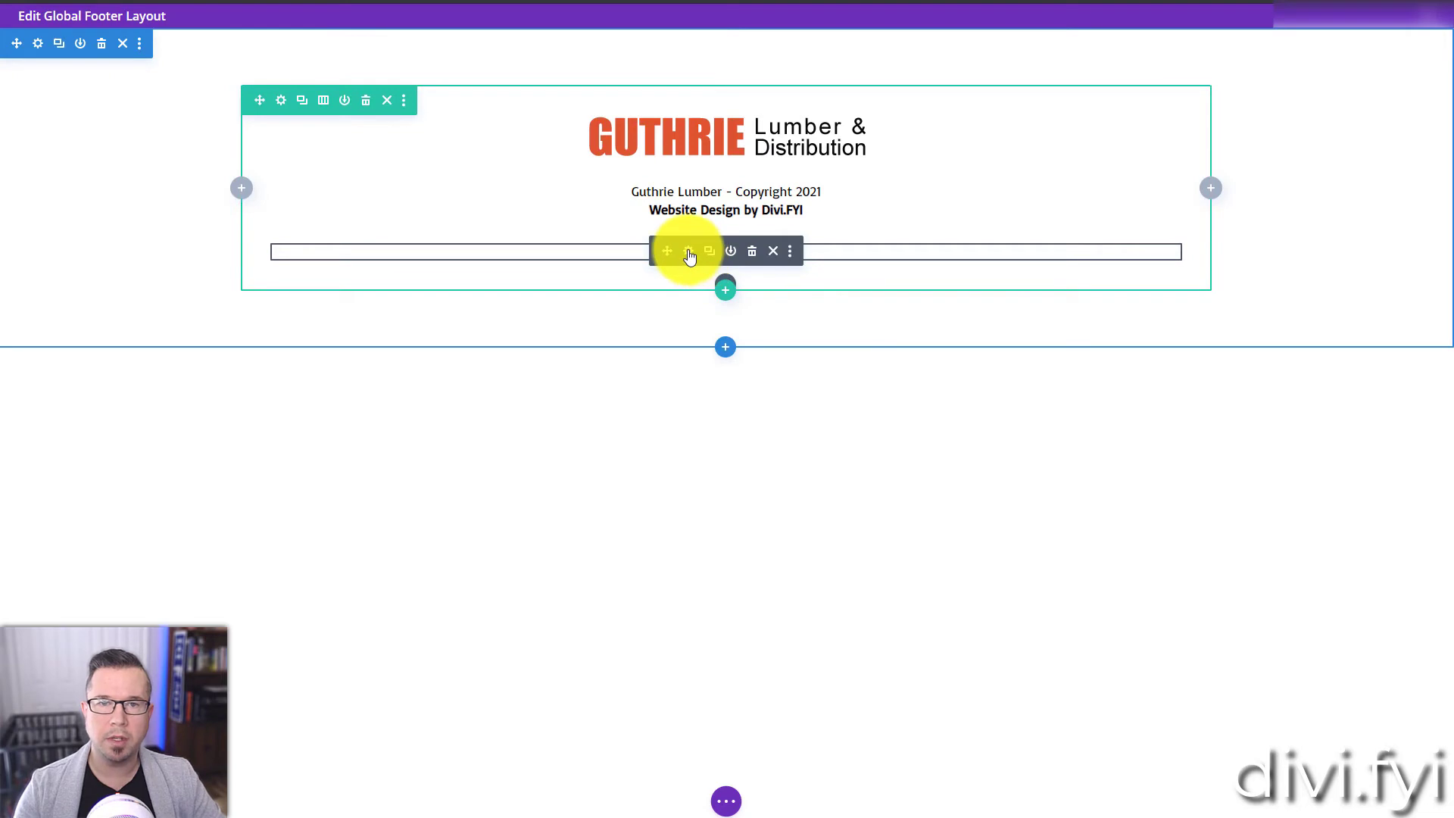
# Step: Link the Admin Login text module to "/login/" and save it
pyautogui.click(689, 253)
pyautogui.click(1049, 591)
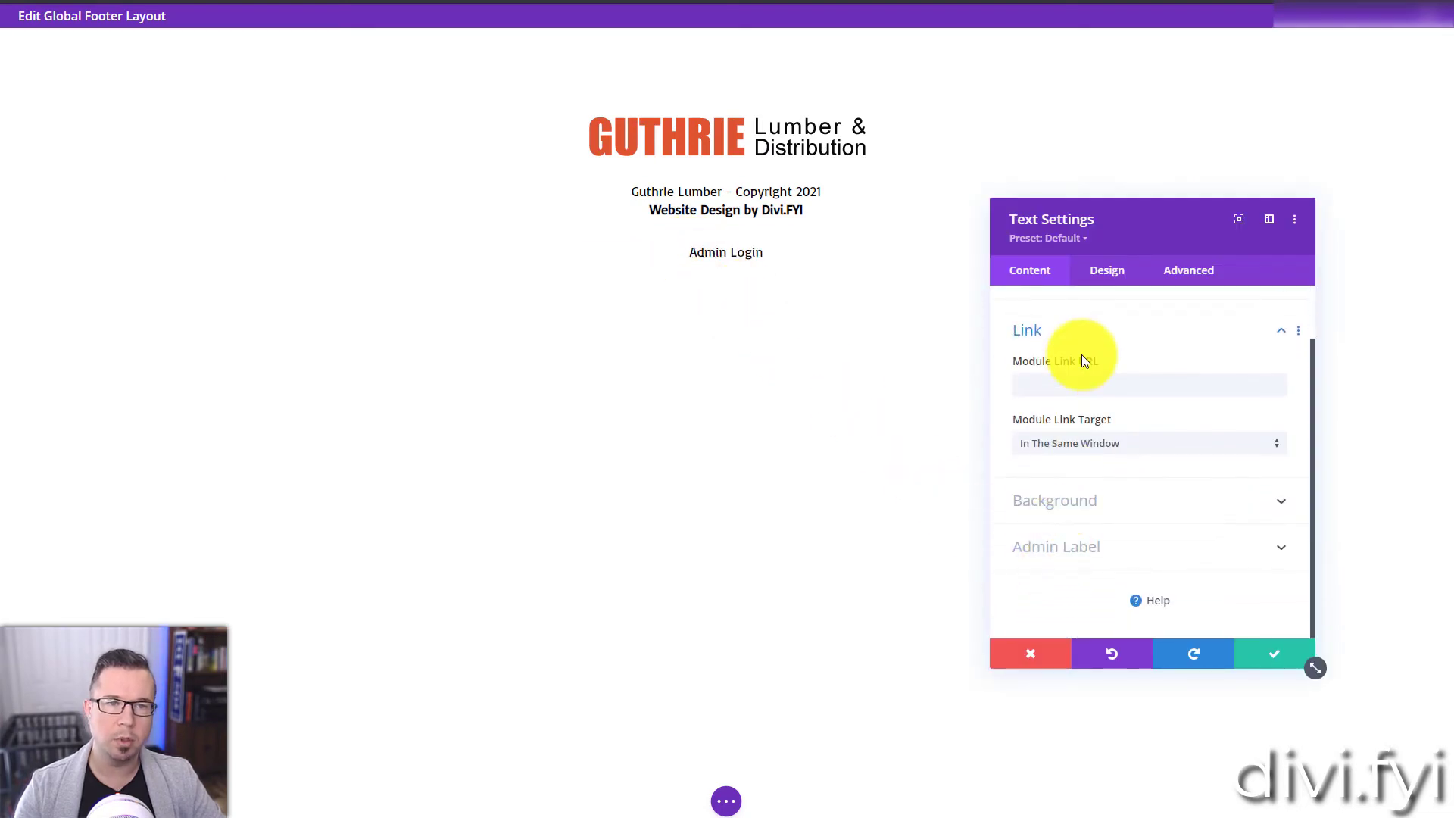
pyautogui.click(1072, 390)
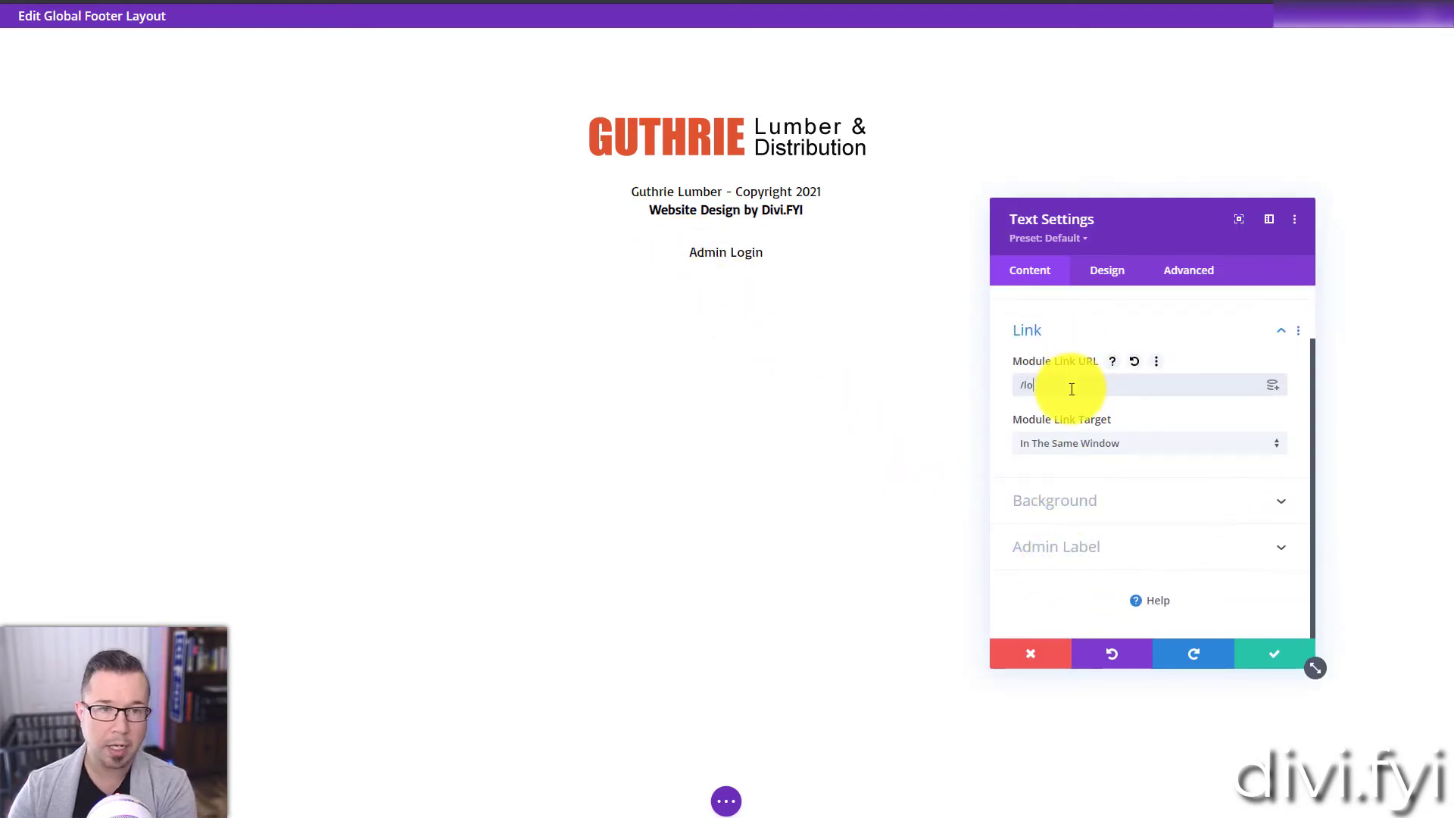
pyautogui.write('/login/')
pyautogui.press('Return')
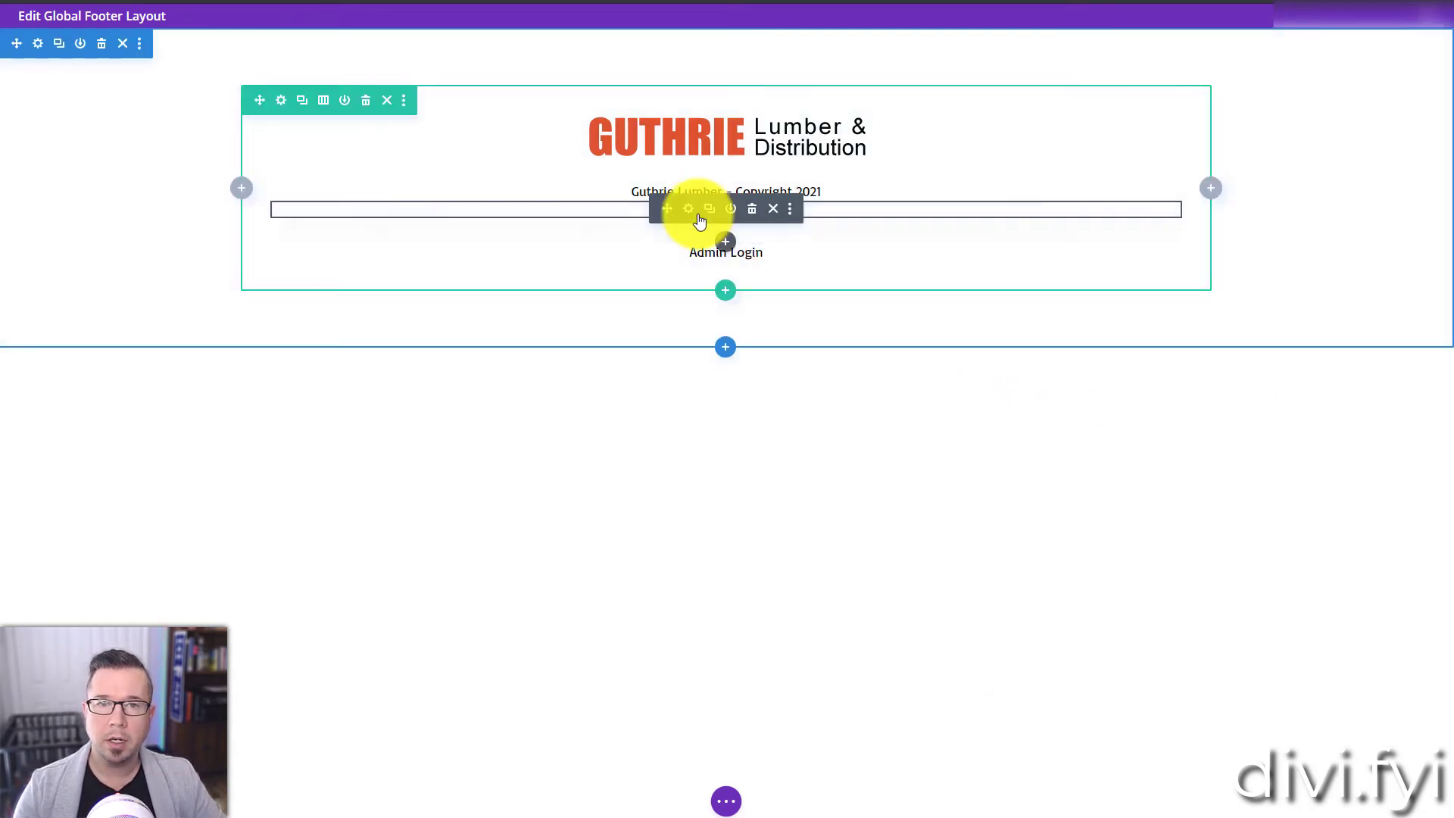
pyautogui.click(685, 217)
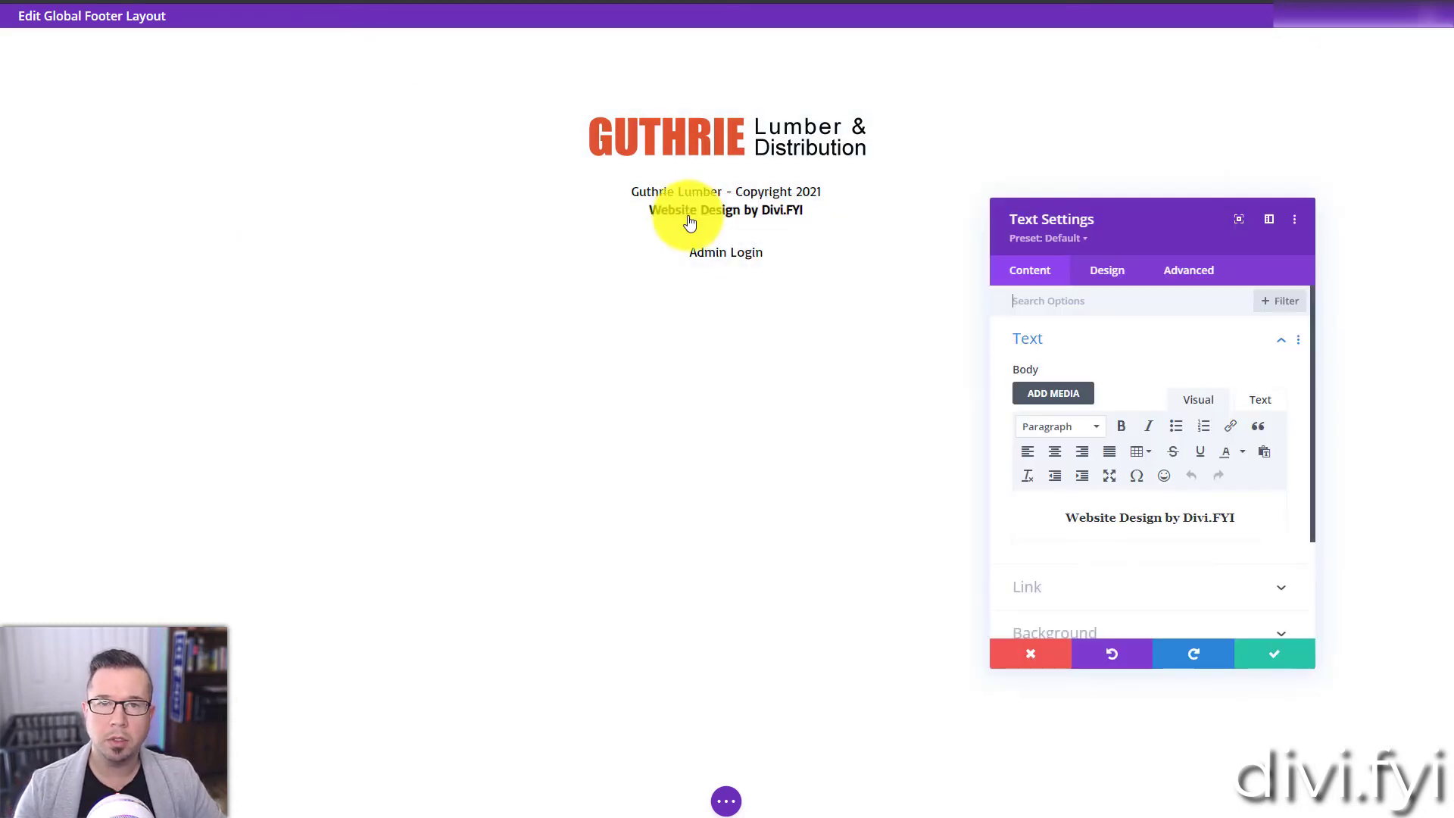
pyautogui.click(1041, 584)
pyautogui.click(1056, 393)
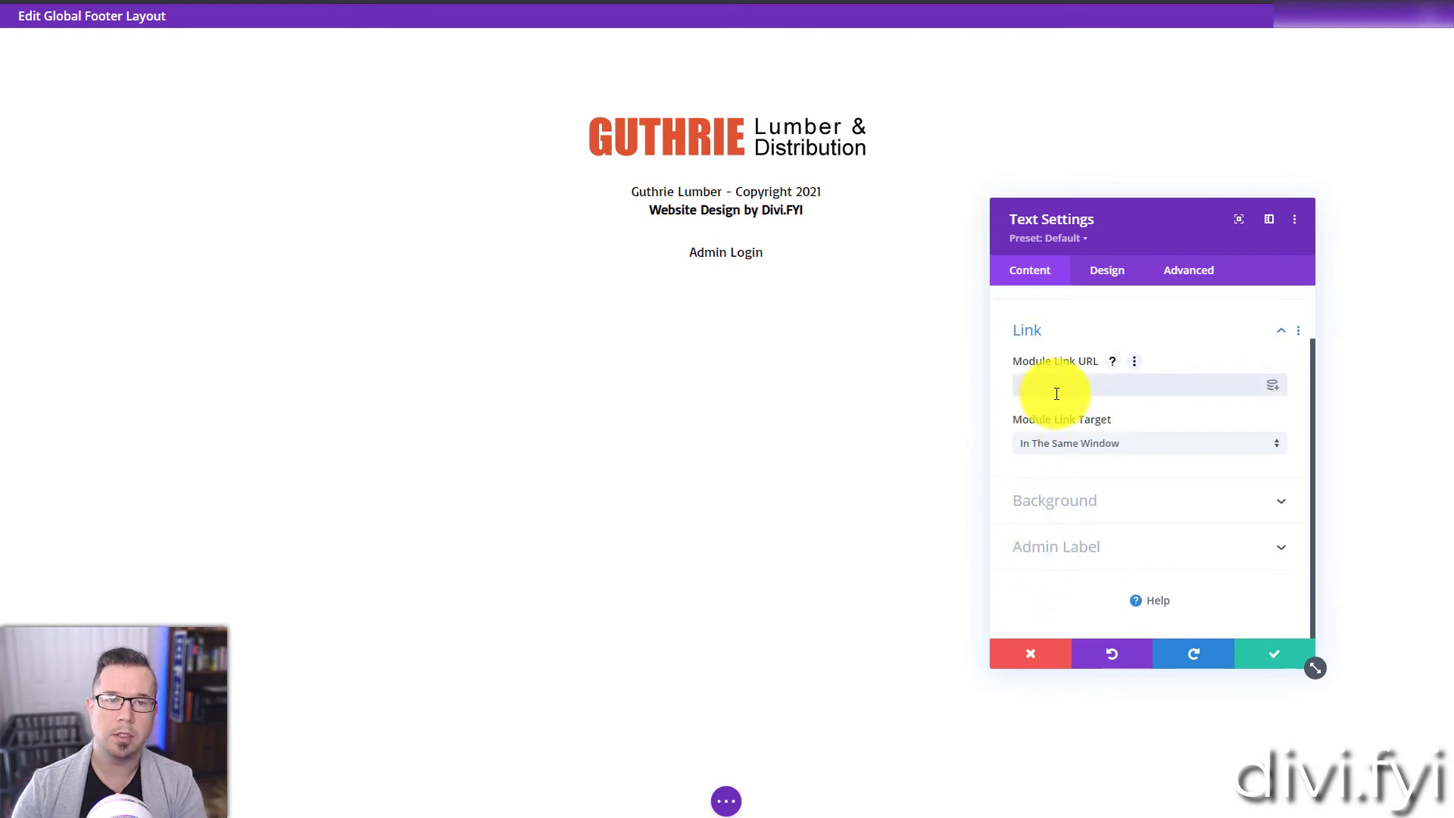
pyautogui.write('https://divi.fyi/')
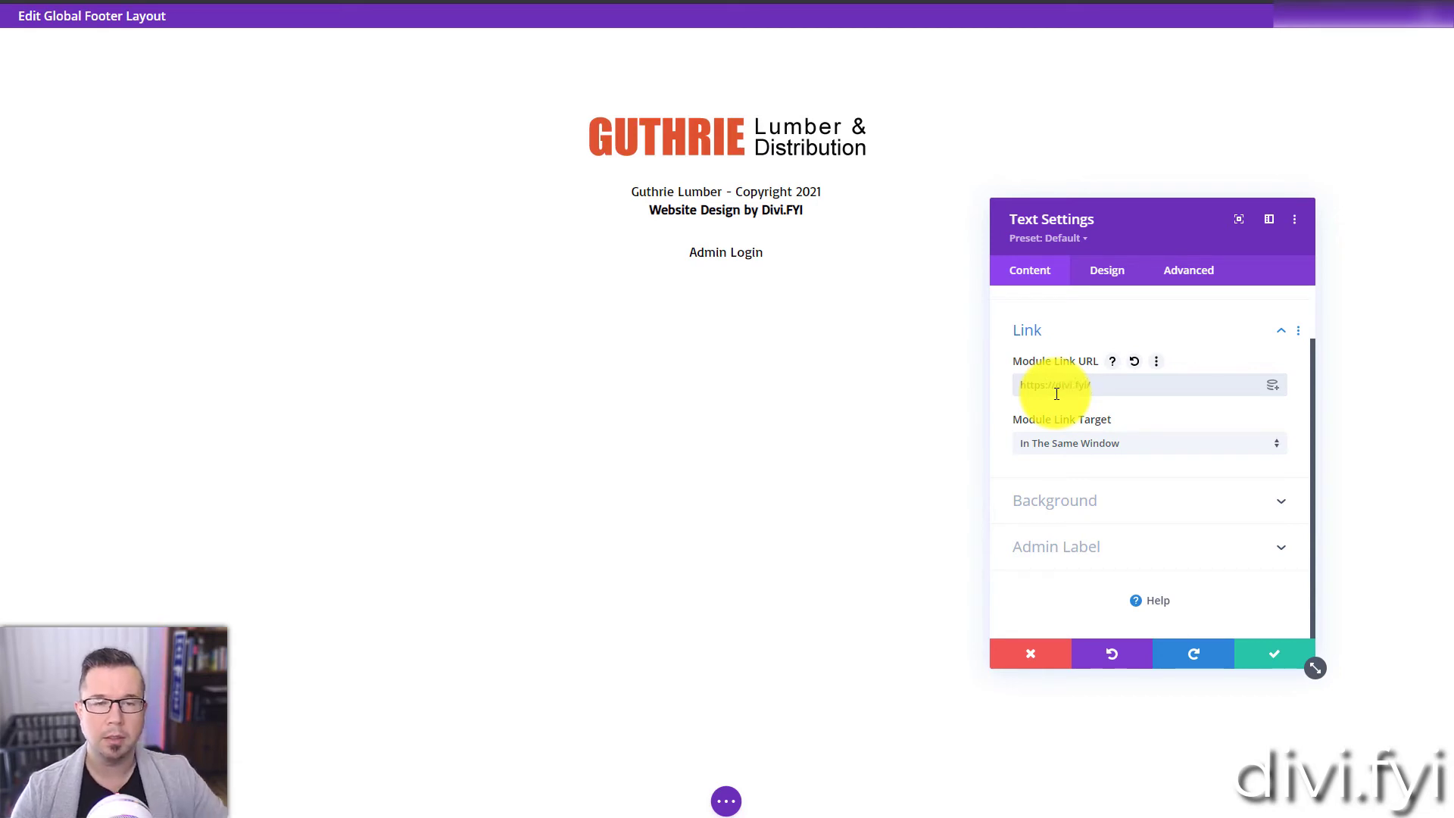
pyautogui.click(1277, 665)
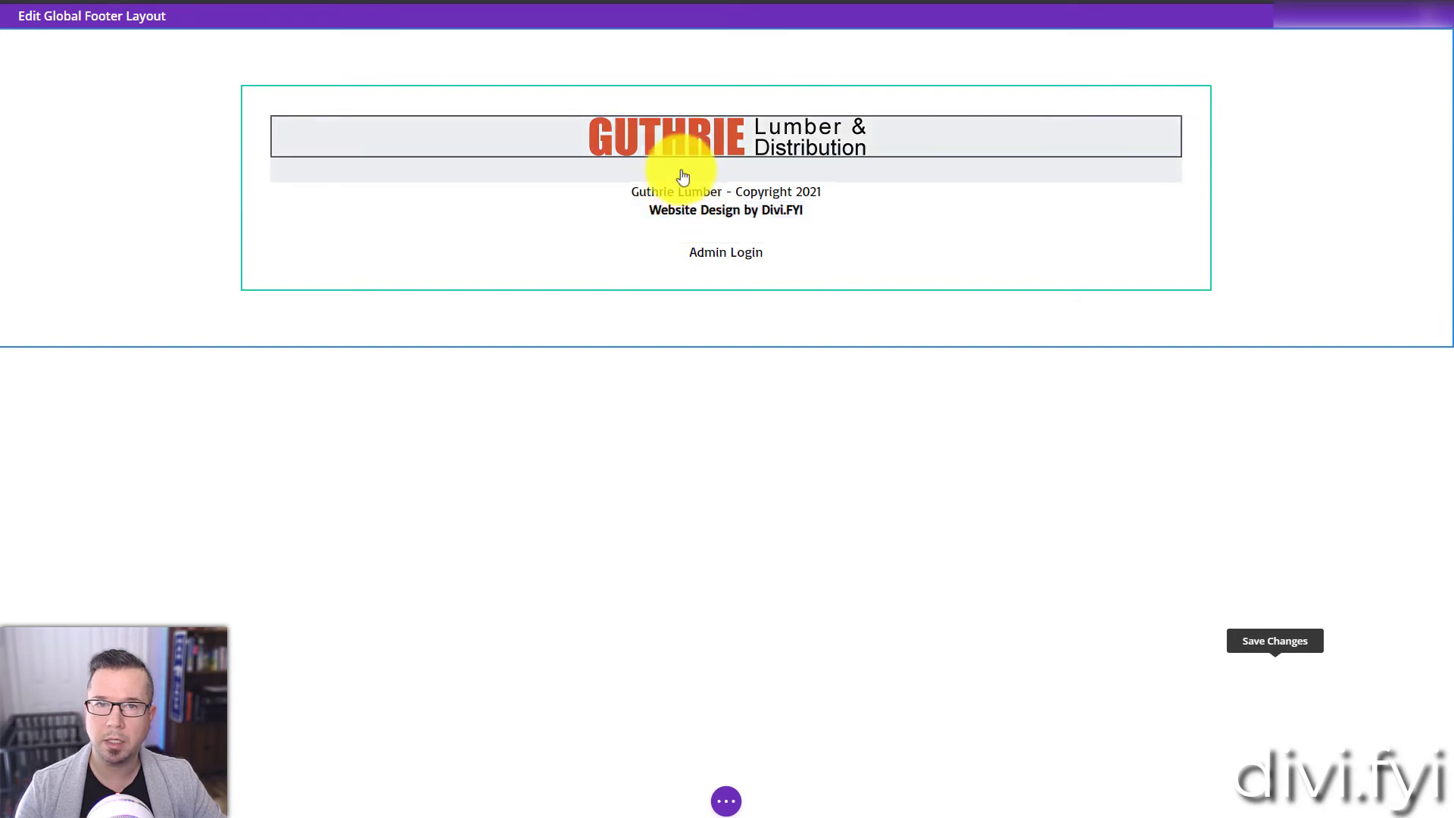
# Step: Tighten the gap below the logo and reduce the vertical padding of the footer's section and row
pyautogui.moveTo(618, 175)
pyautogui.mouseDown()
pyautogui.moveTo(618, 138)
pyautogui.moveTo(624, 156)
pyautogui.mouseUp()
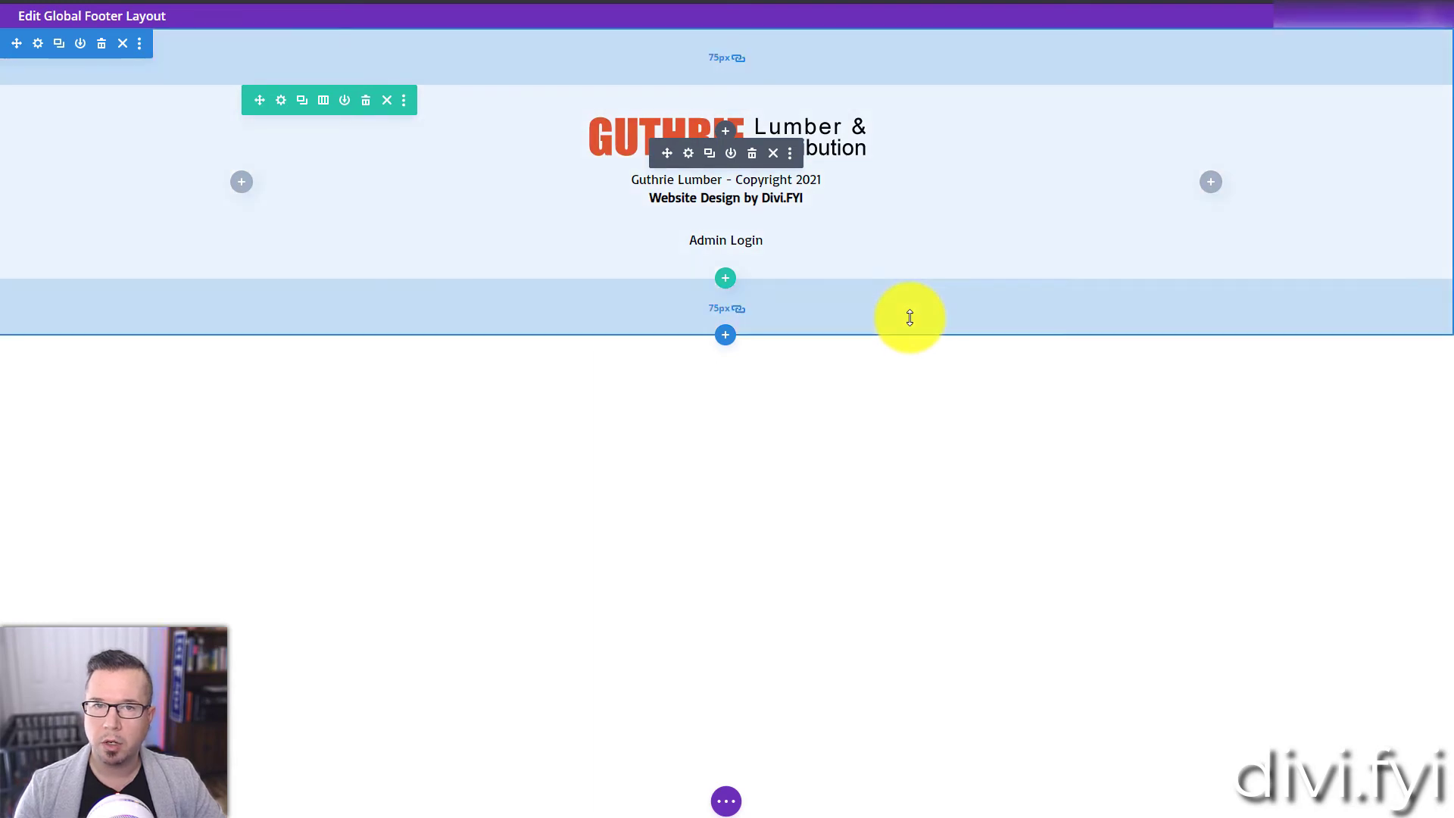
pyautogui.moveTo(910, 317); pyautogui.dragTo(911, 314)
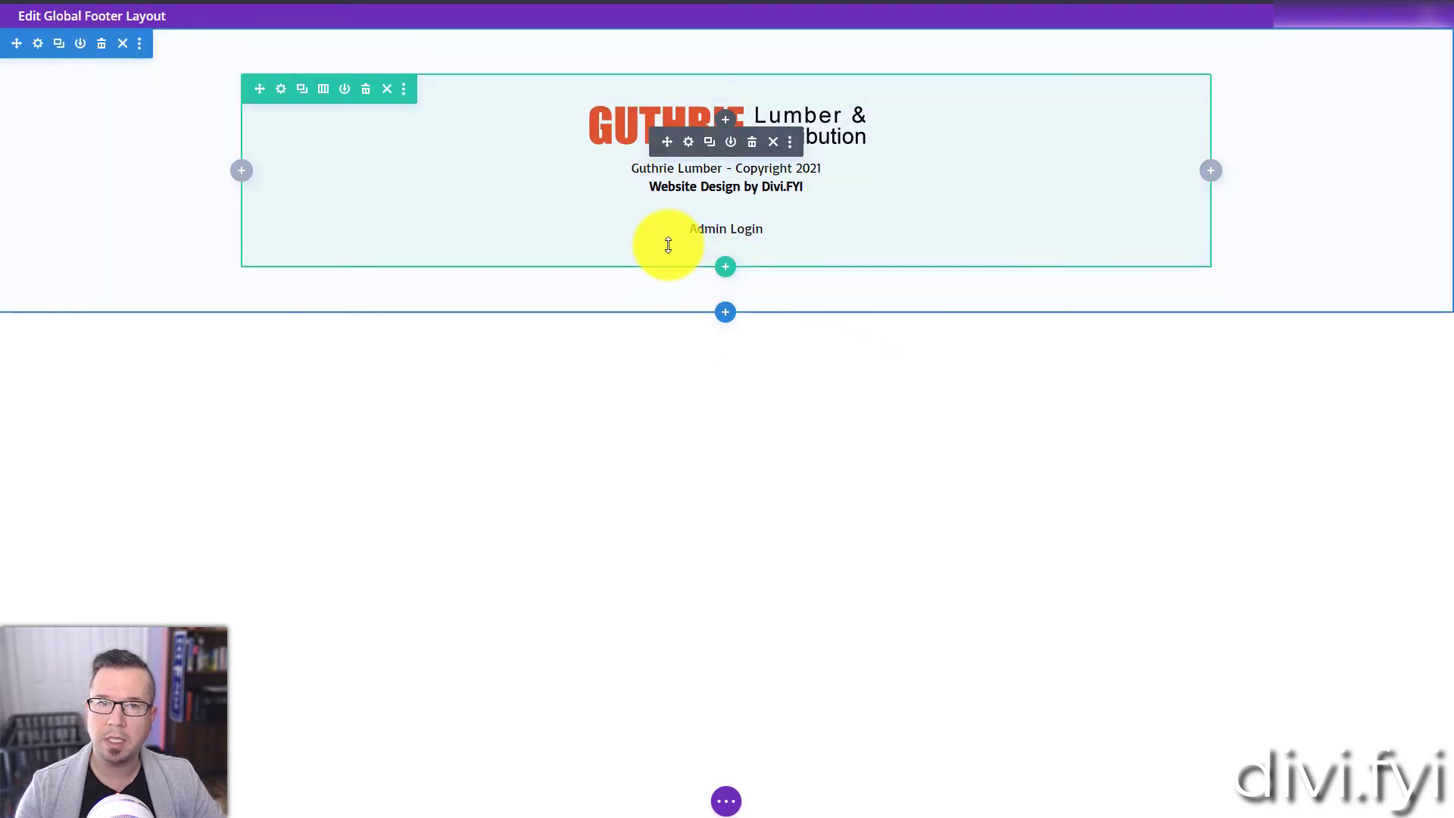
pyautogui.moveTo(669, 243); pyautogui.dragTo(671, 236)
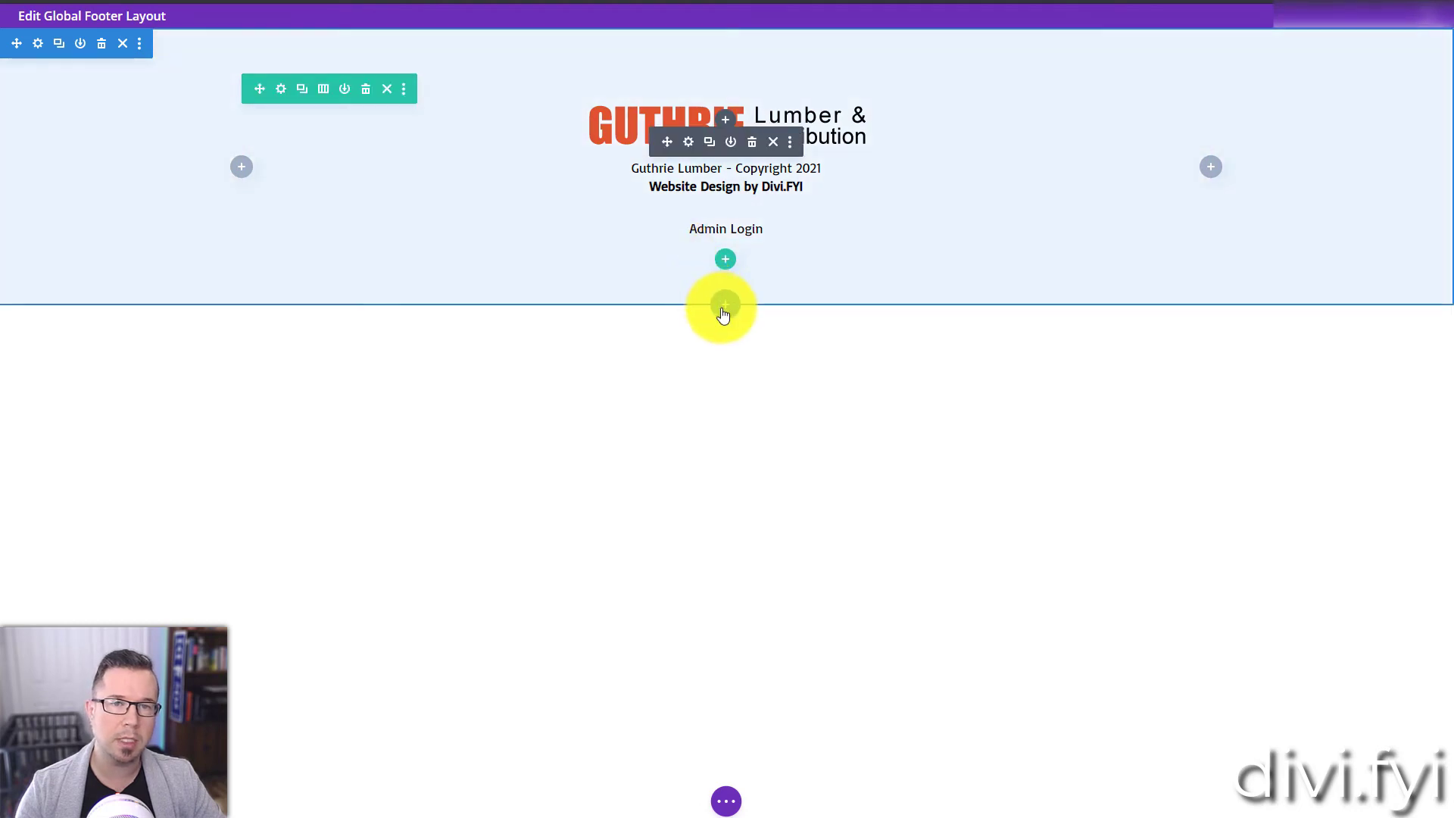
# Step: Add a regular section with a single-column row below the footer content and reduce the row's vertical padding
pyautogui.click(723, 309)
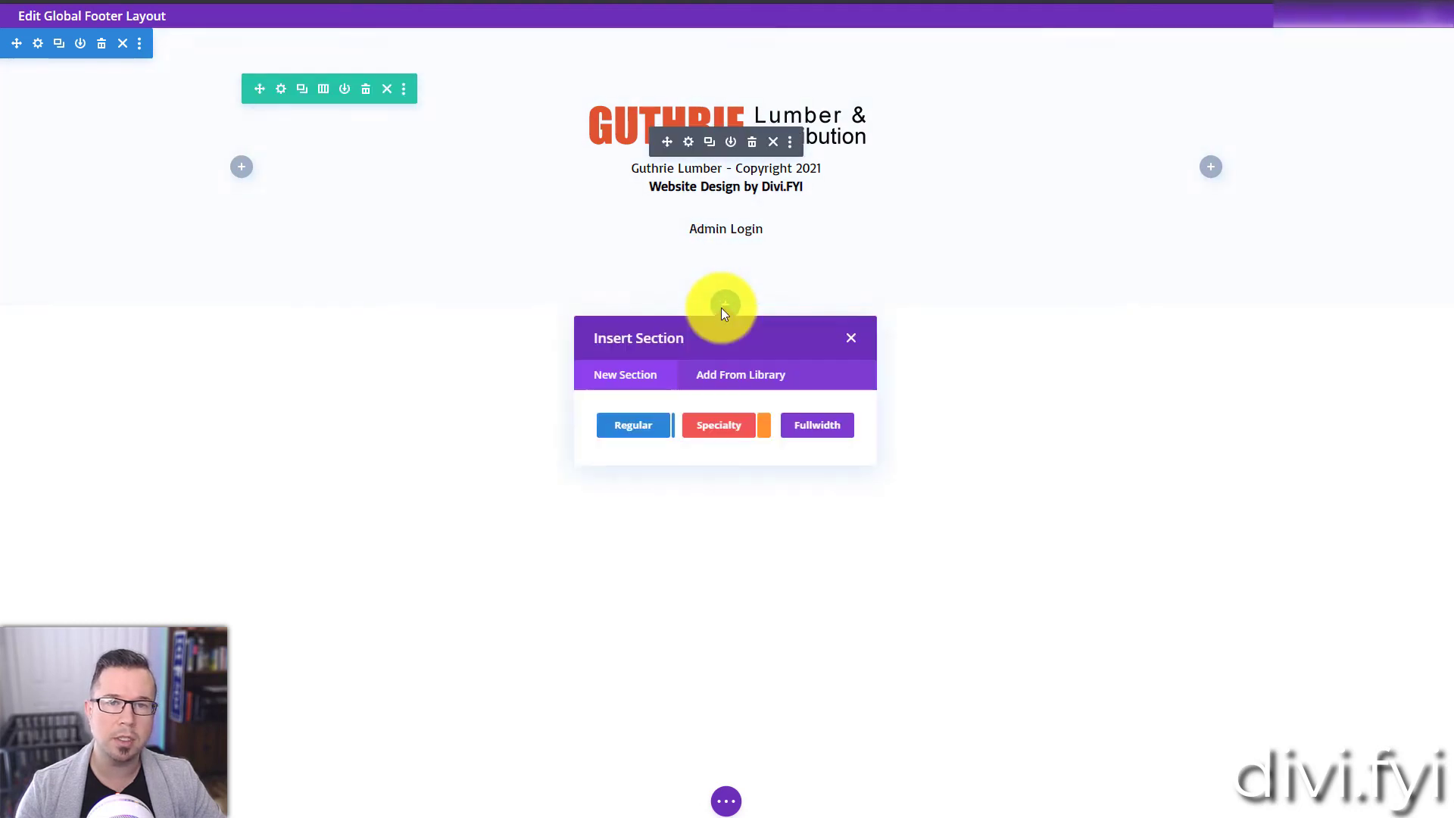
pyautogui.click(628, 429)
pyautogui.click(506, 490)
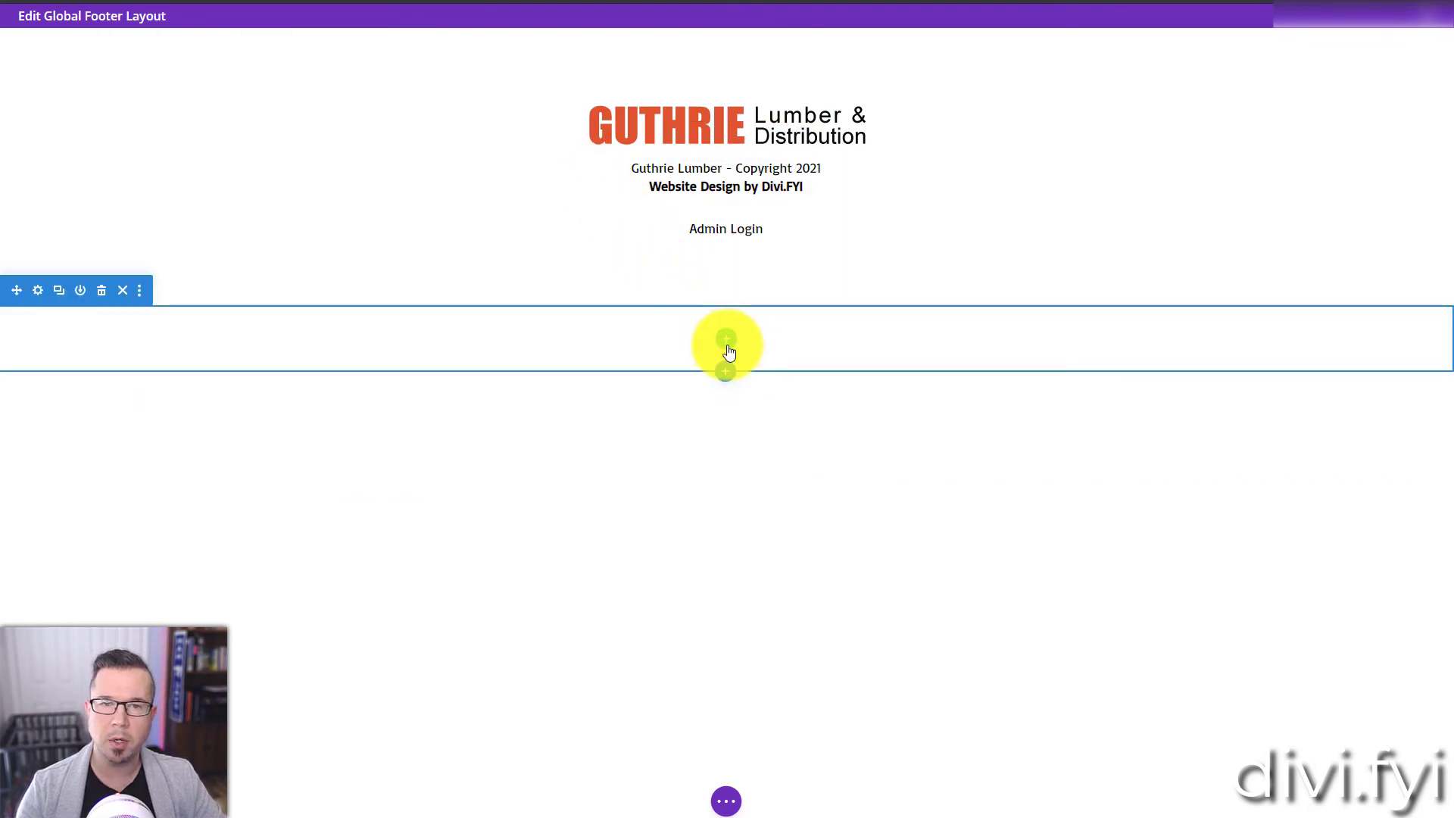
pyautogui.click(726, 340)
pyautogui.click(636, 462)
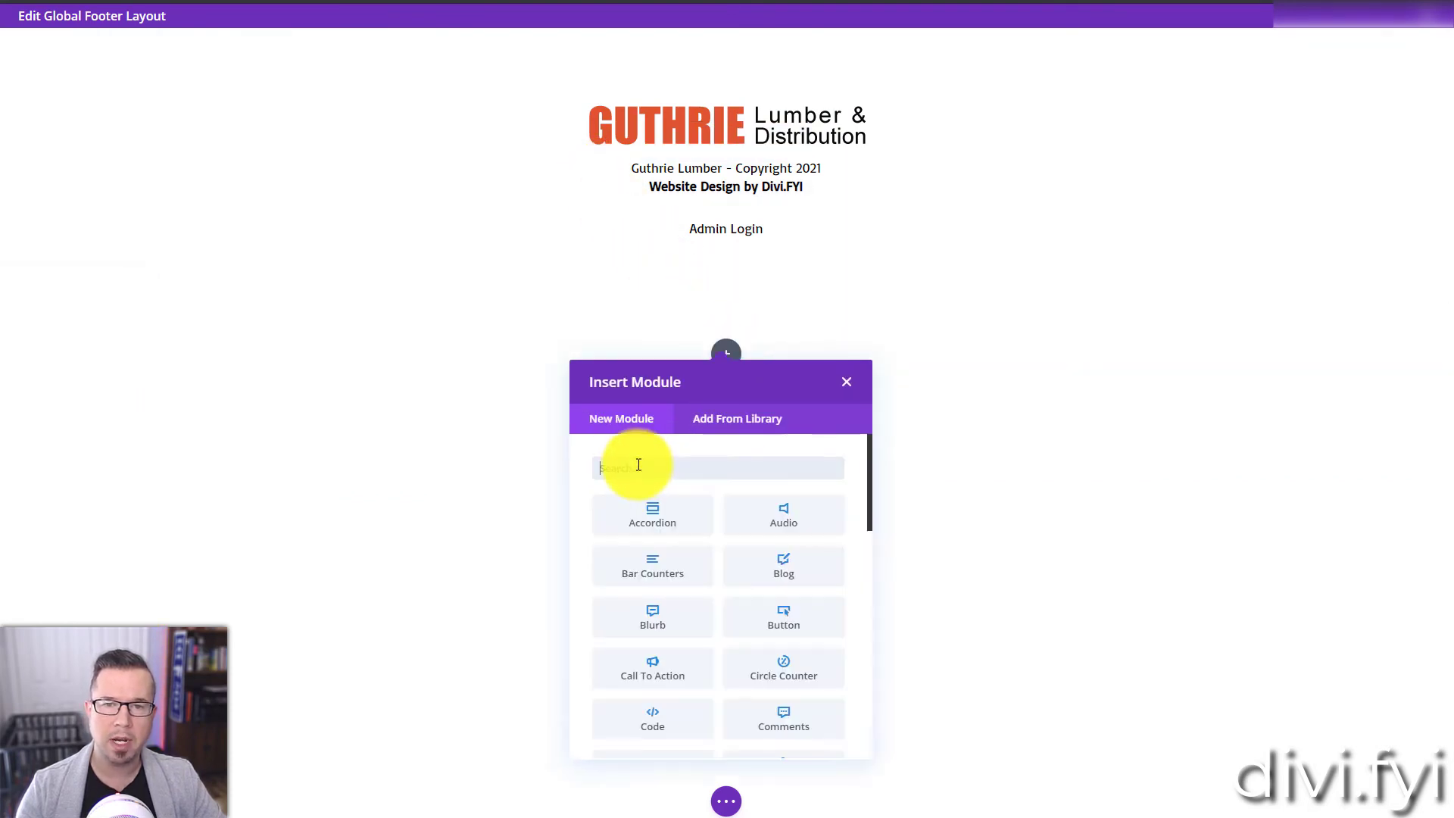
pyautogui.click(486, 433)
pyautogui.moveTo(621, 326)
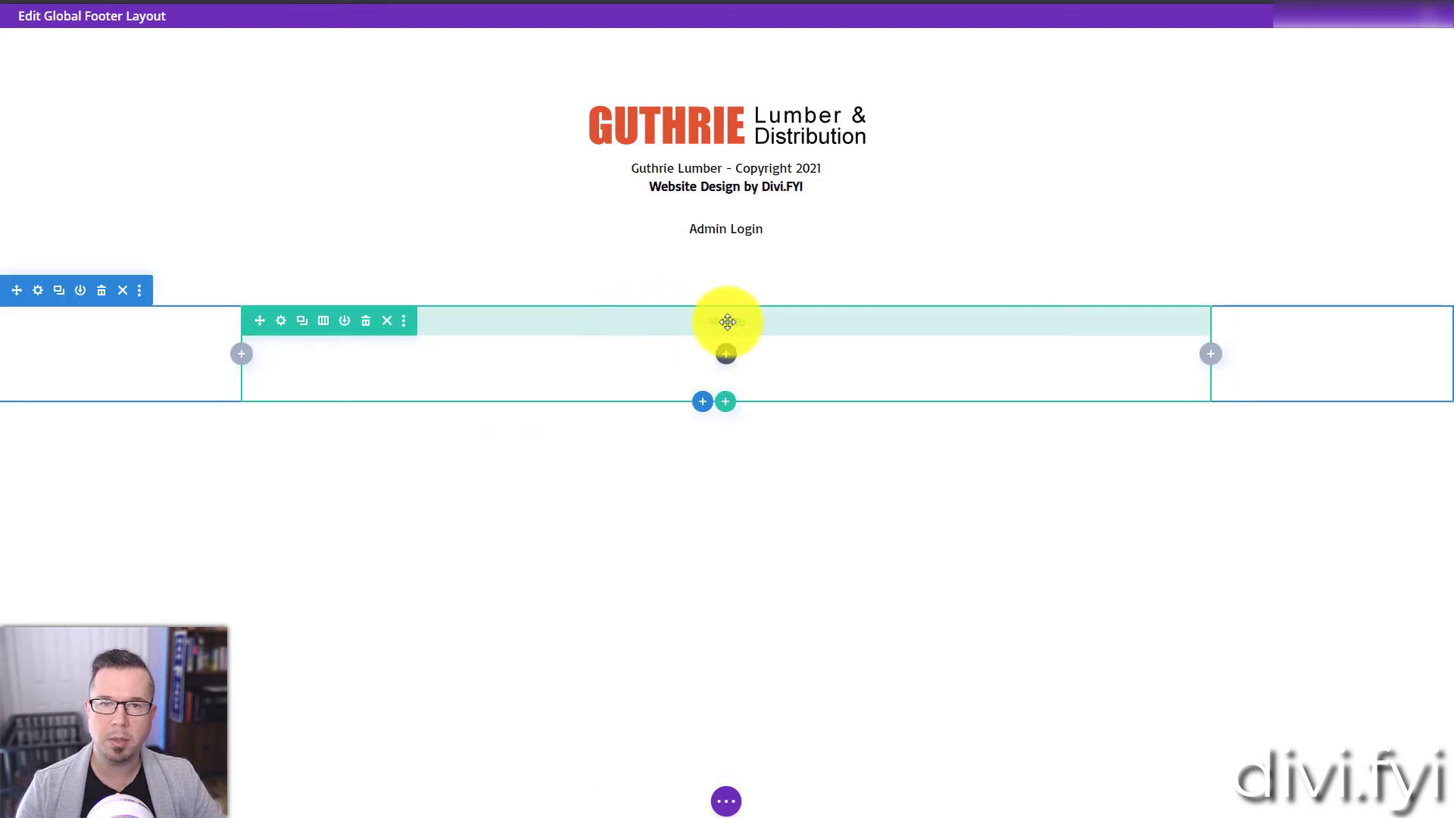
pyautogui.moveTo(627, 328); pyautogui.dragTo(627, 308)
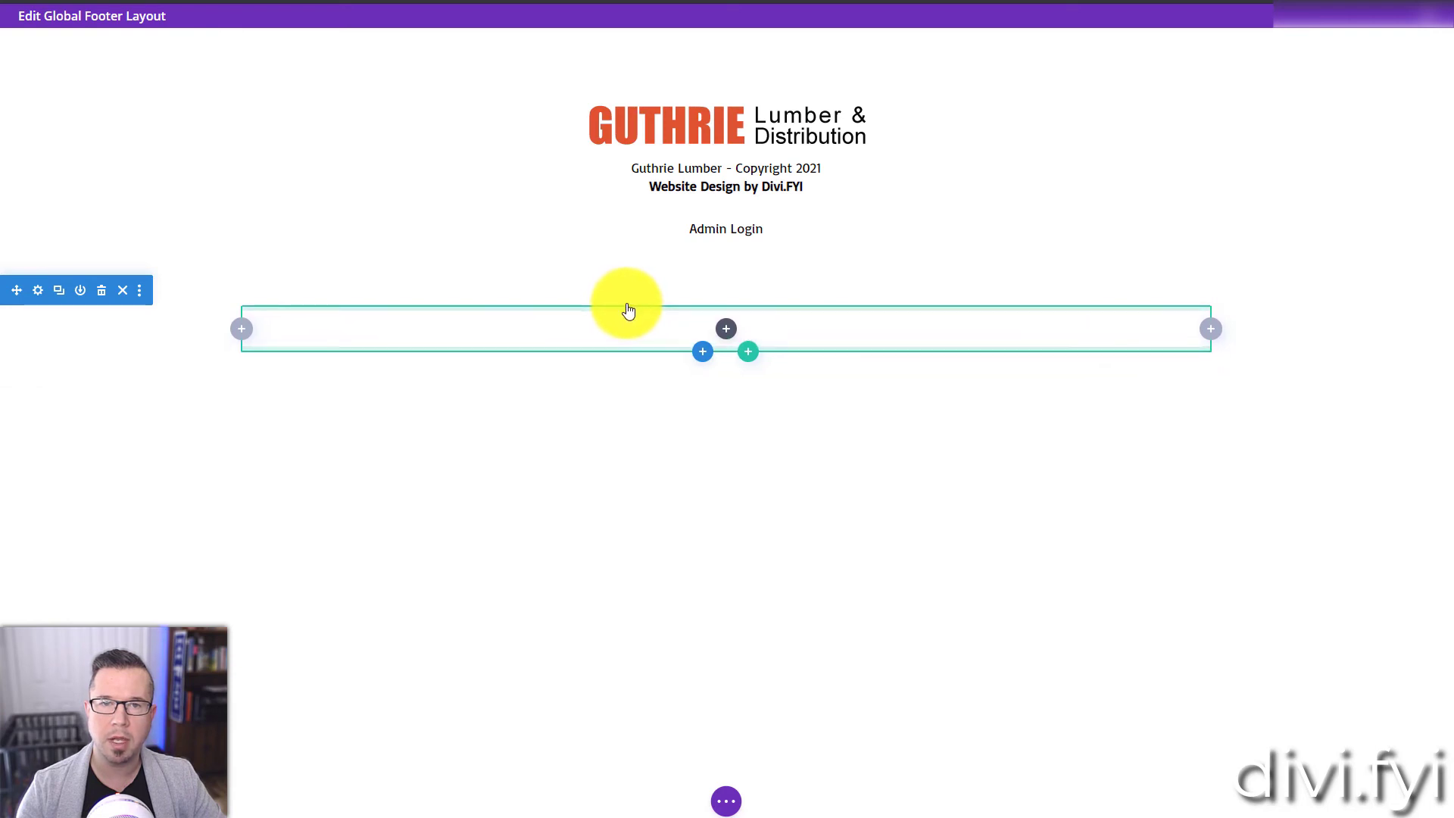
# Step: Insert a text module reading "Terms and Condition" in the new row, center it and save the module
pyautogui.click(726, 330)
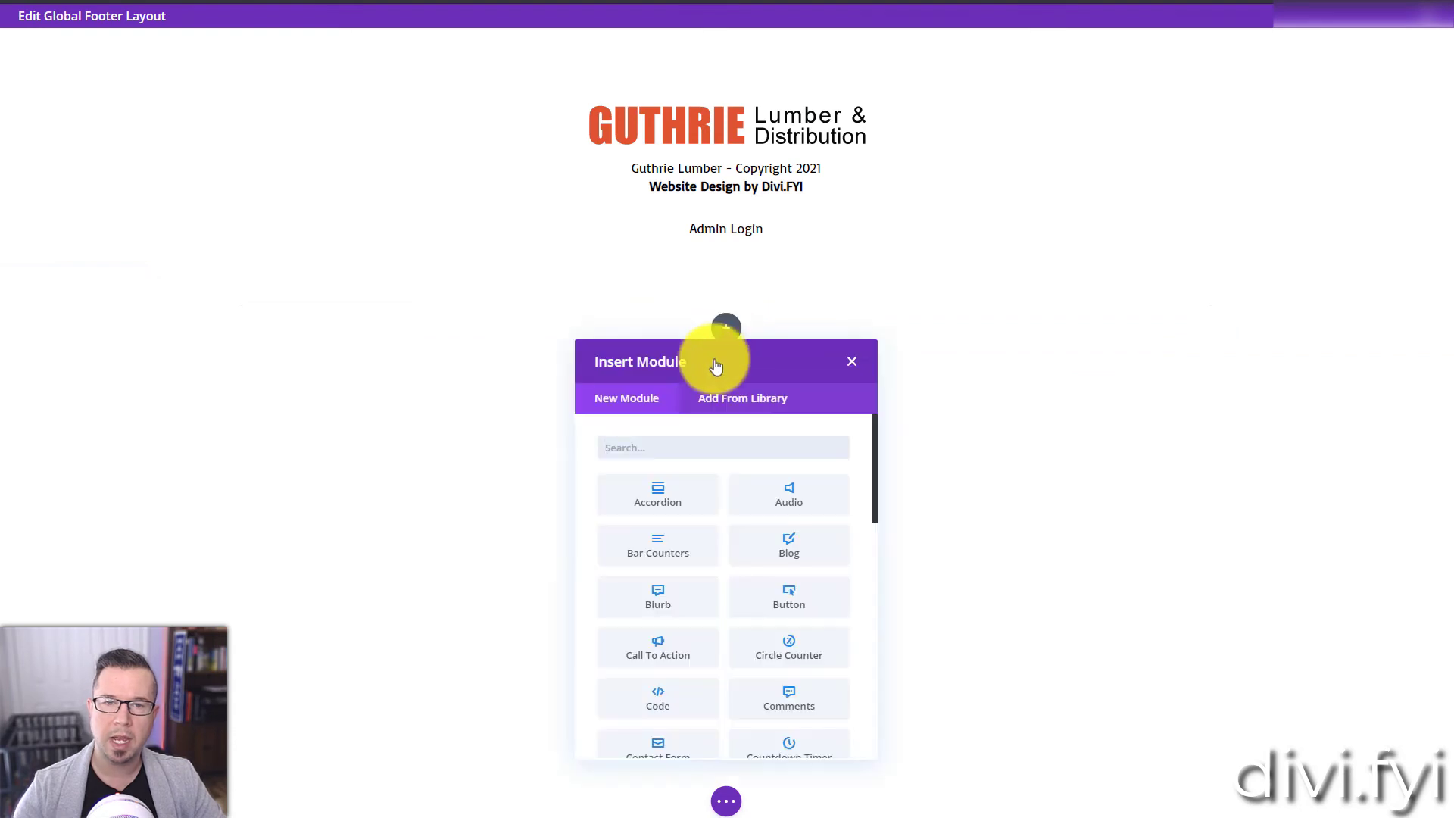
pyautogui.write('Tex')
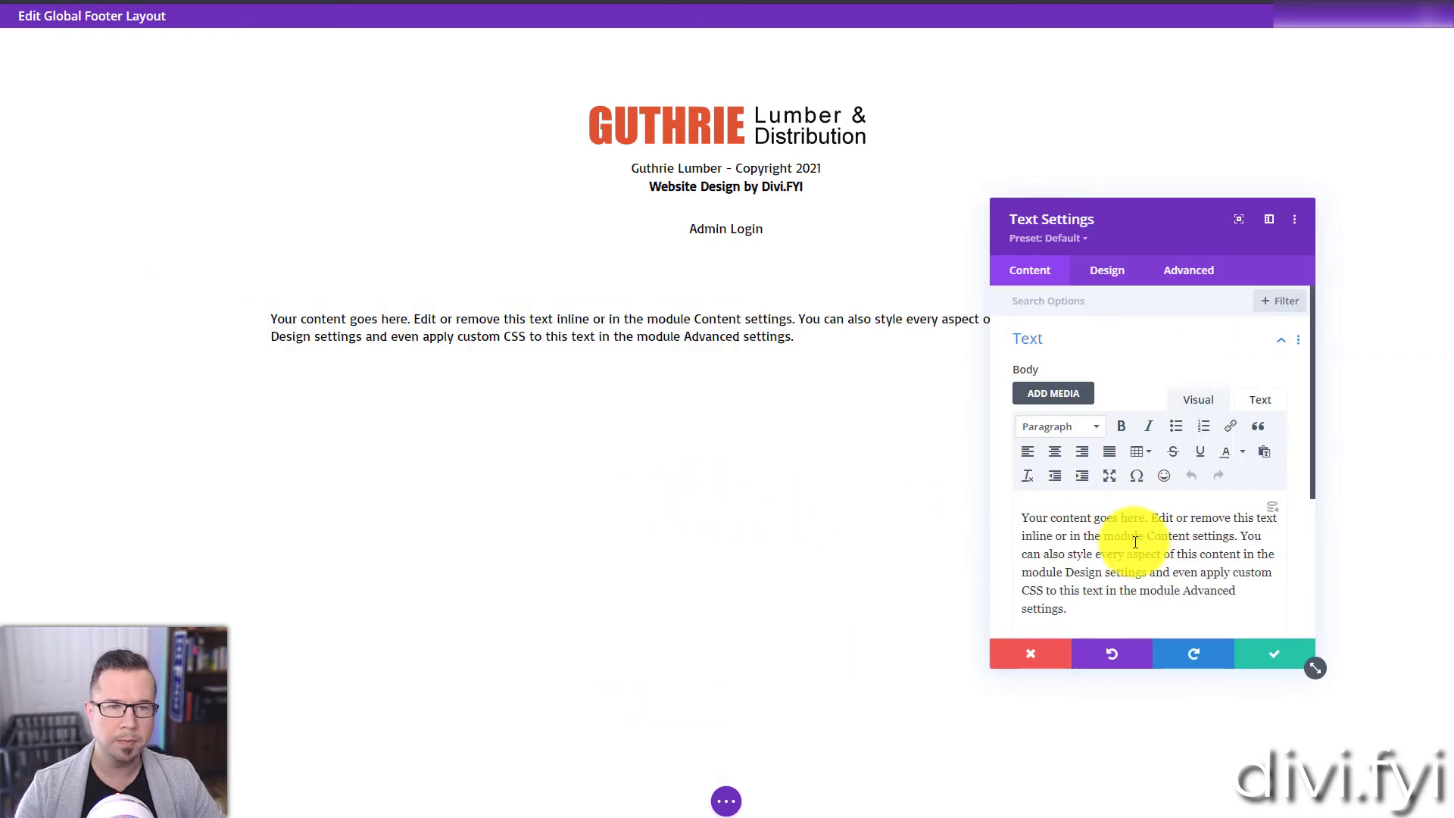
pyautogui.tripleClick(1136, 542)
pyautogui.write('Terms a')
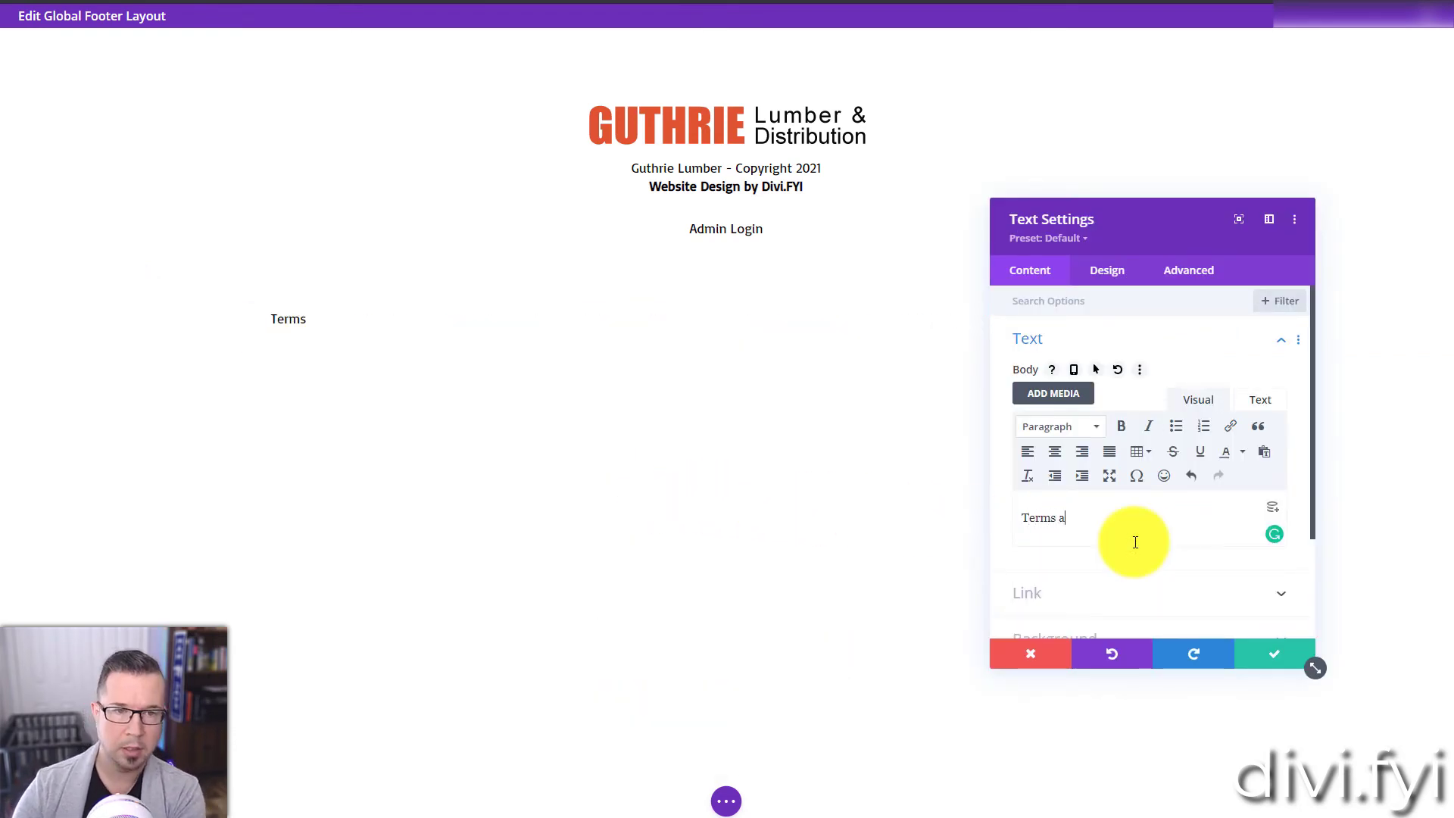
pyautogui.write('nd Condition')
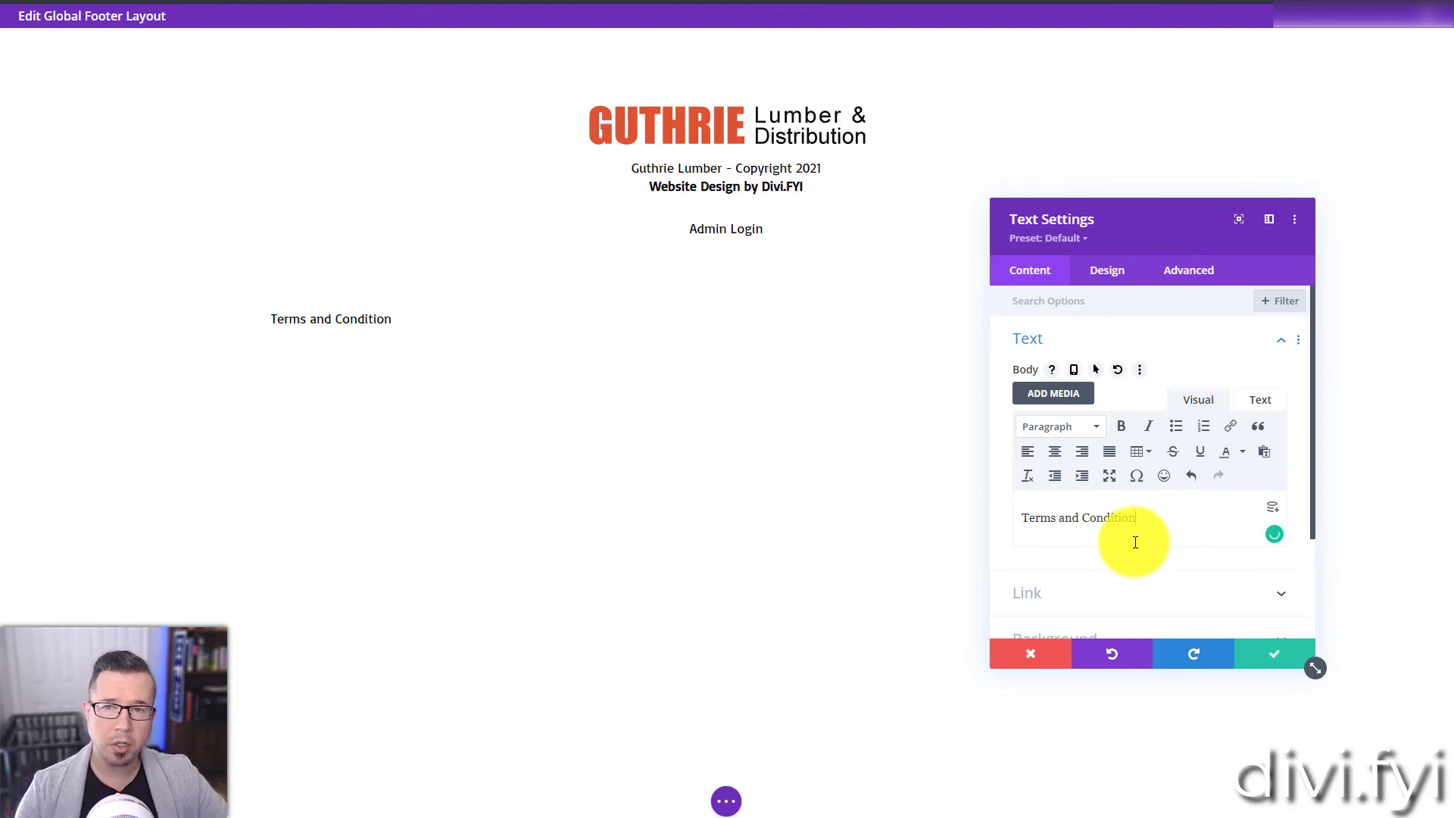
pyautogui.hotkey('ctrl', 'a')
pyautogui.click(1054, 452)
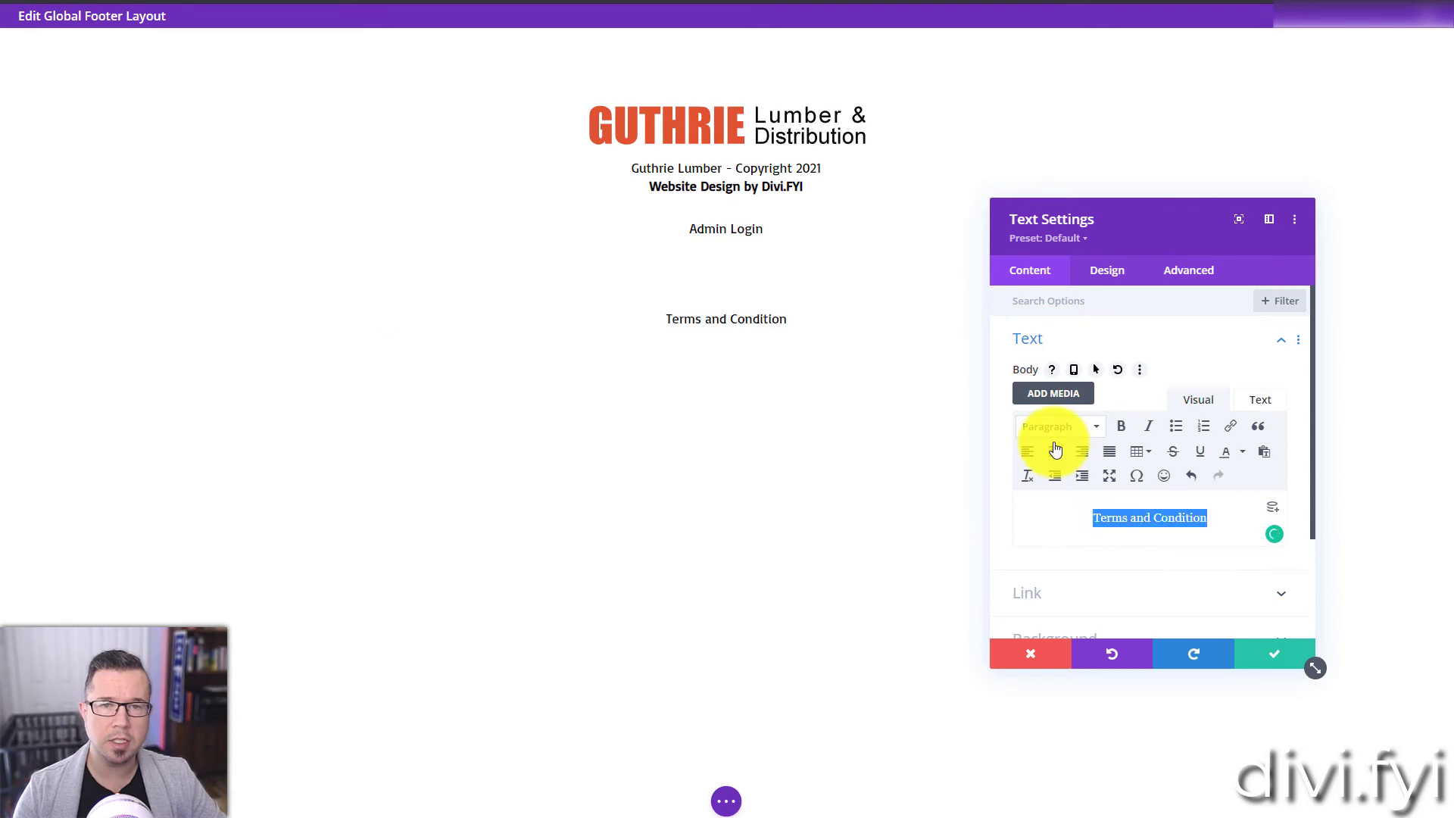
pyautogui.click(1125, 513)
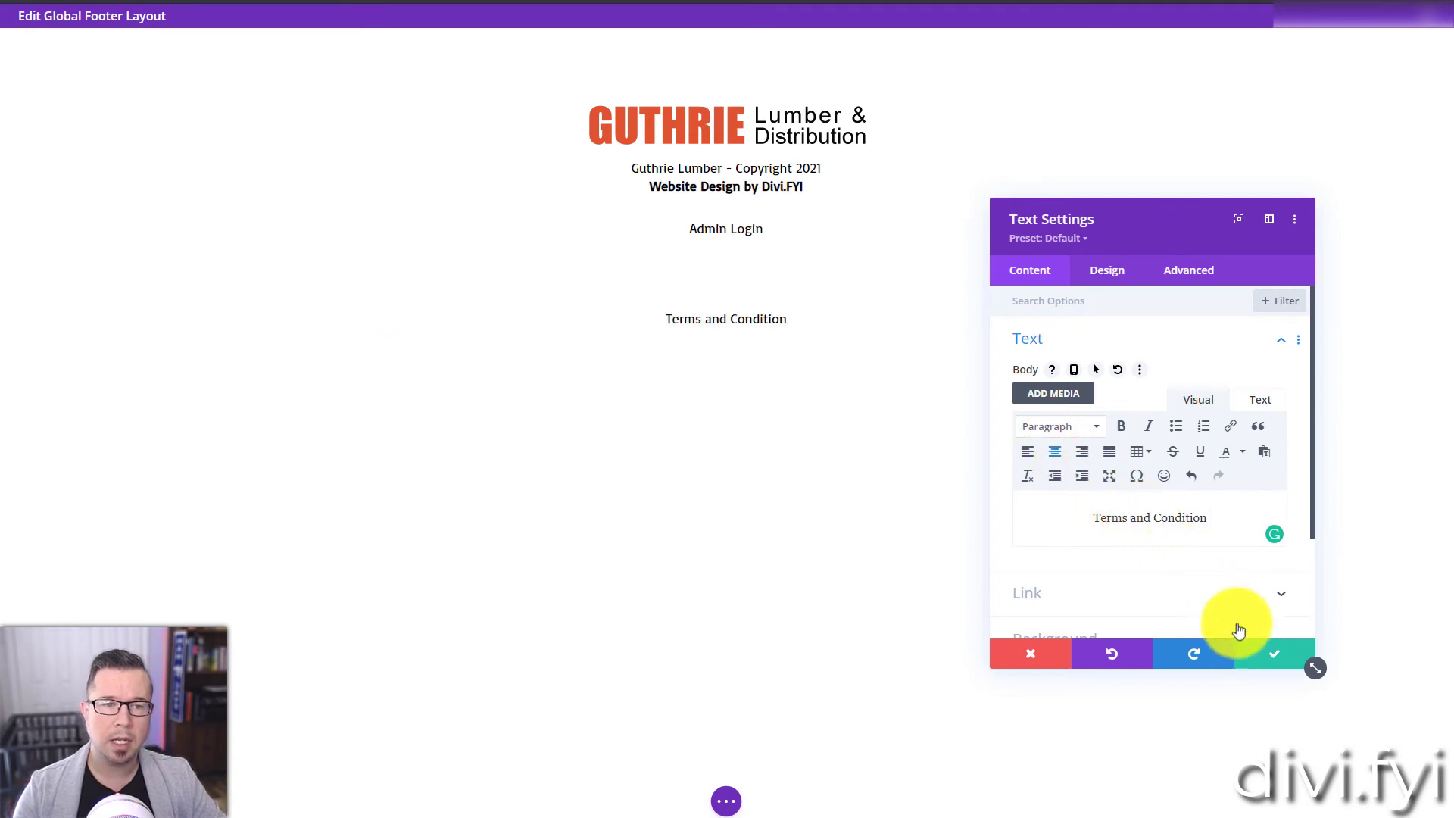
pyautogui.click(1254, 652)
# Step: Set the background color of the section holding "Terms and Condition" to black and save it
pyautogui.moveTo(107, 325)
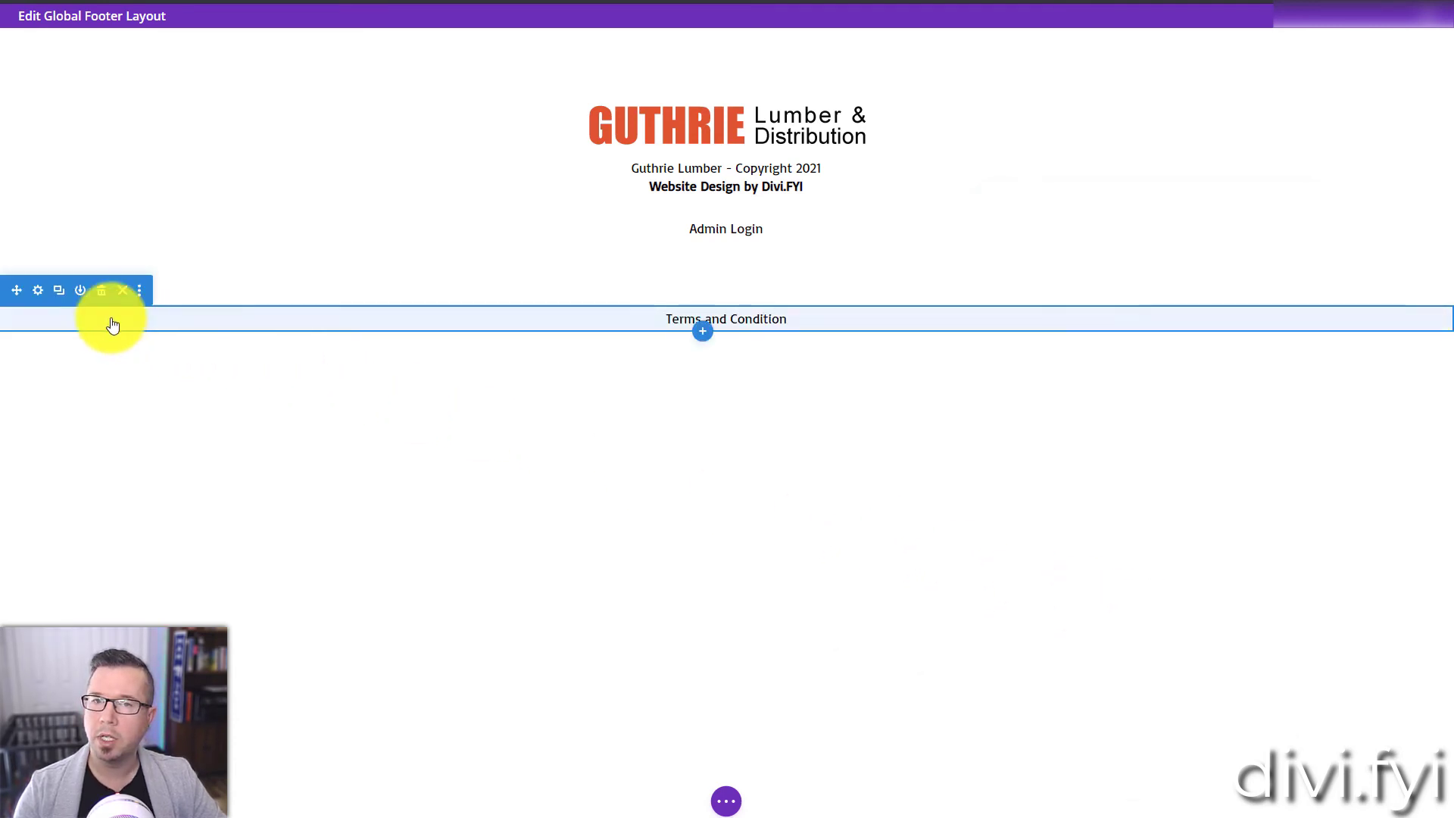
pyautogui.click(38, 291)
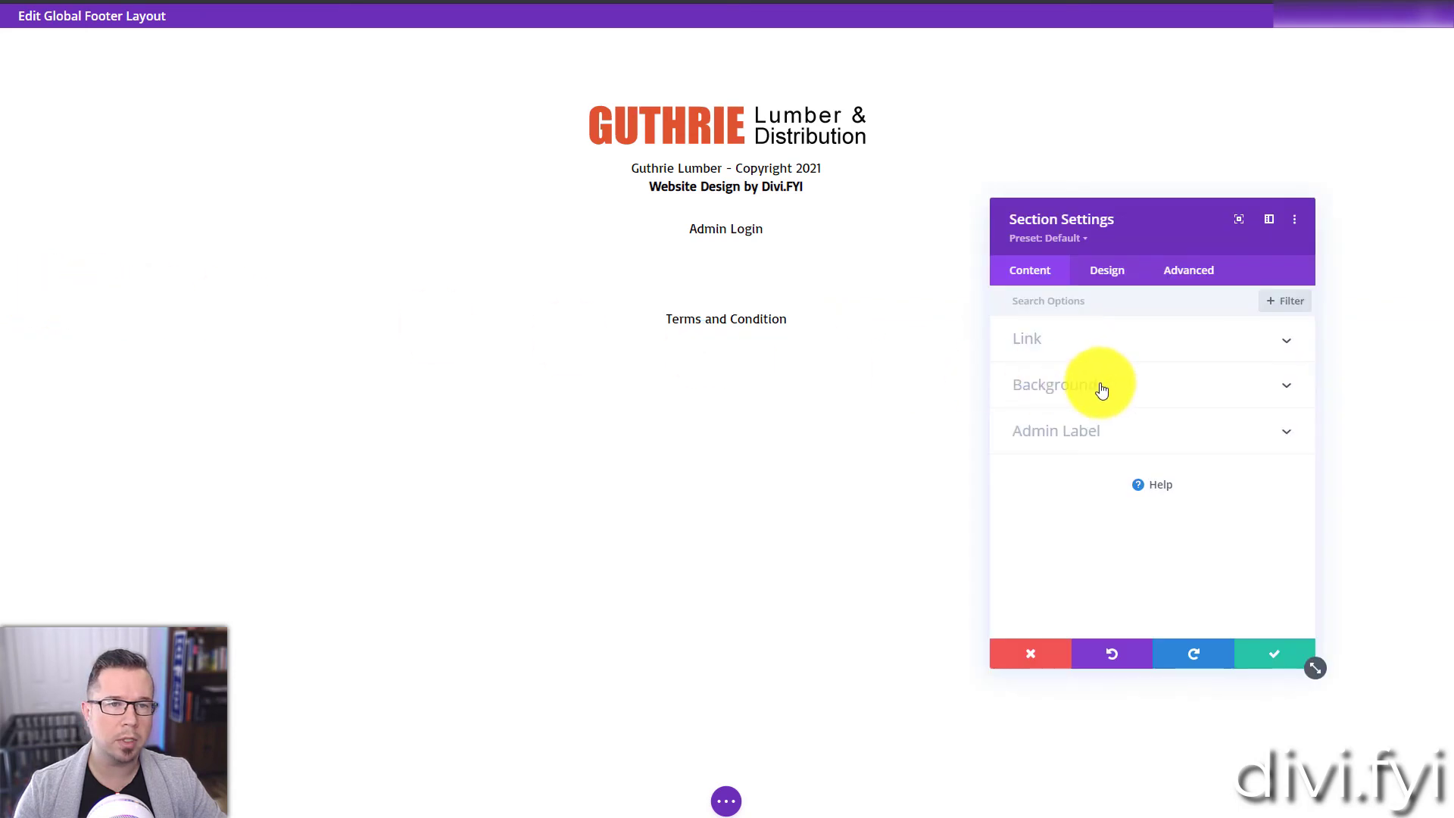
pyautogui.click(1098, 384)
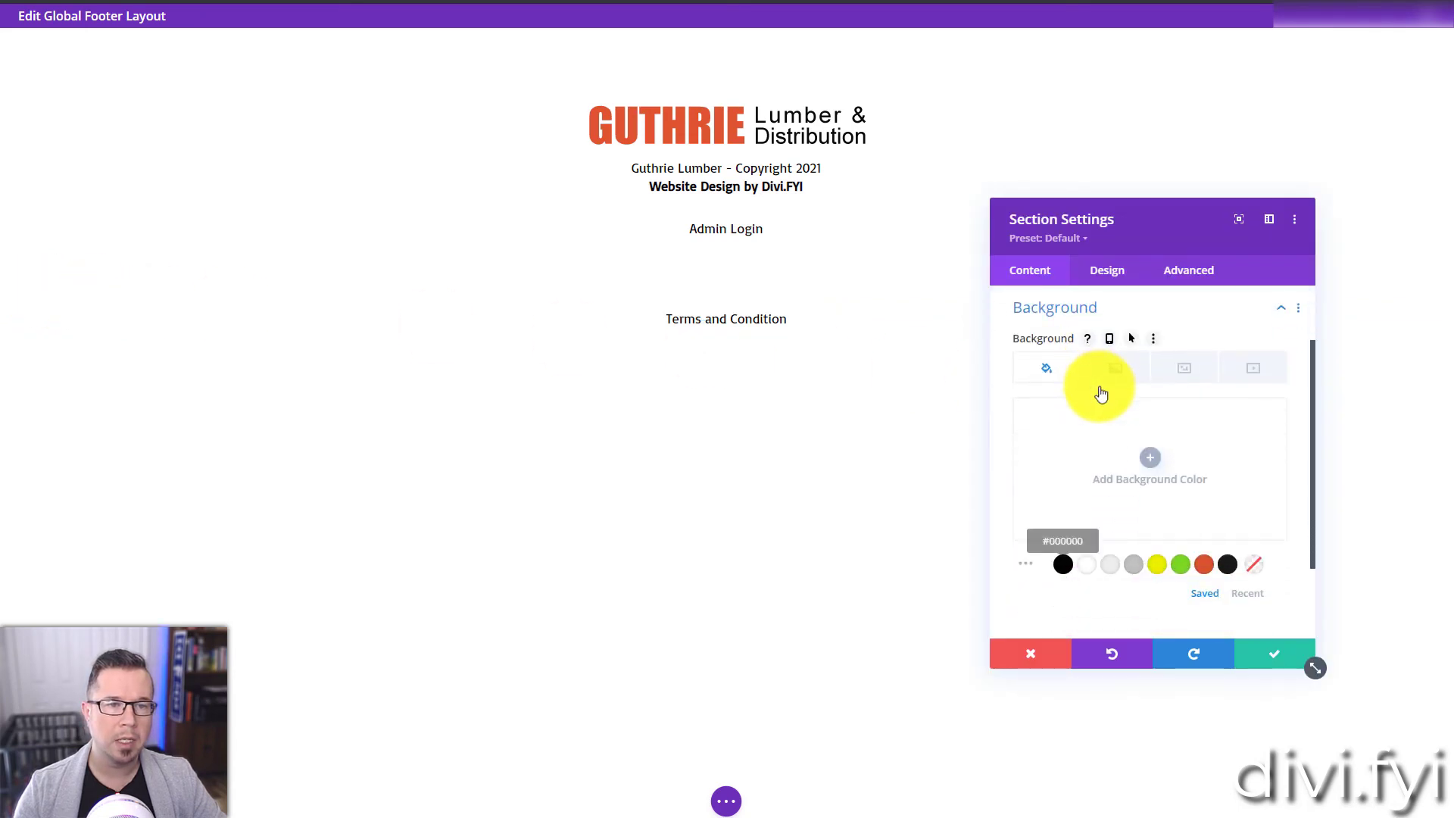
pyautogui.click(1063, 564)
pyautogui.click(1251, 662)
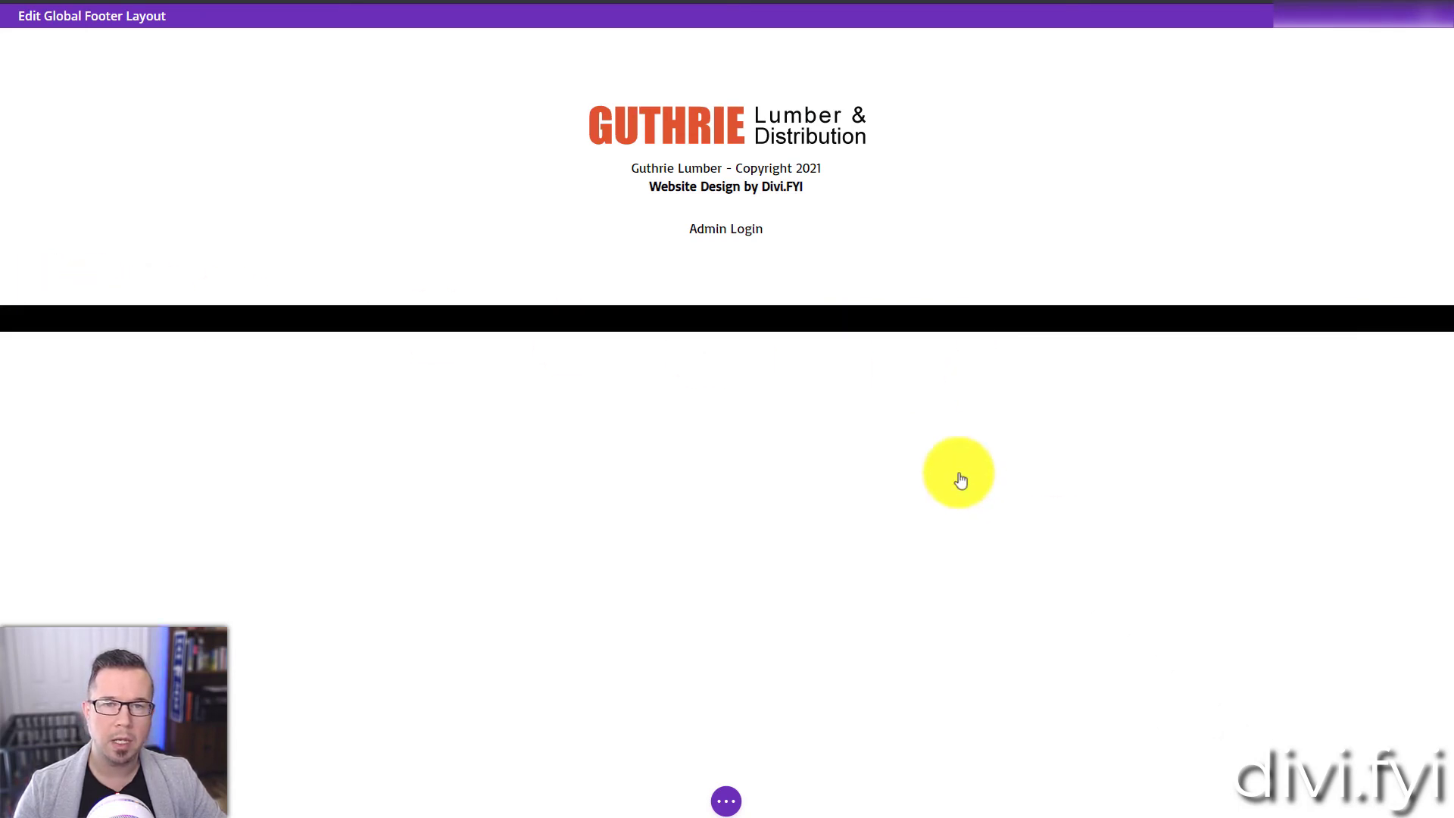
# Step: Set the text color of the "Terms and Condition" module to white
pyautogui.click(686, 317)
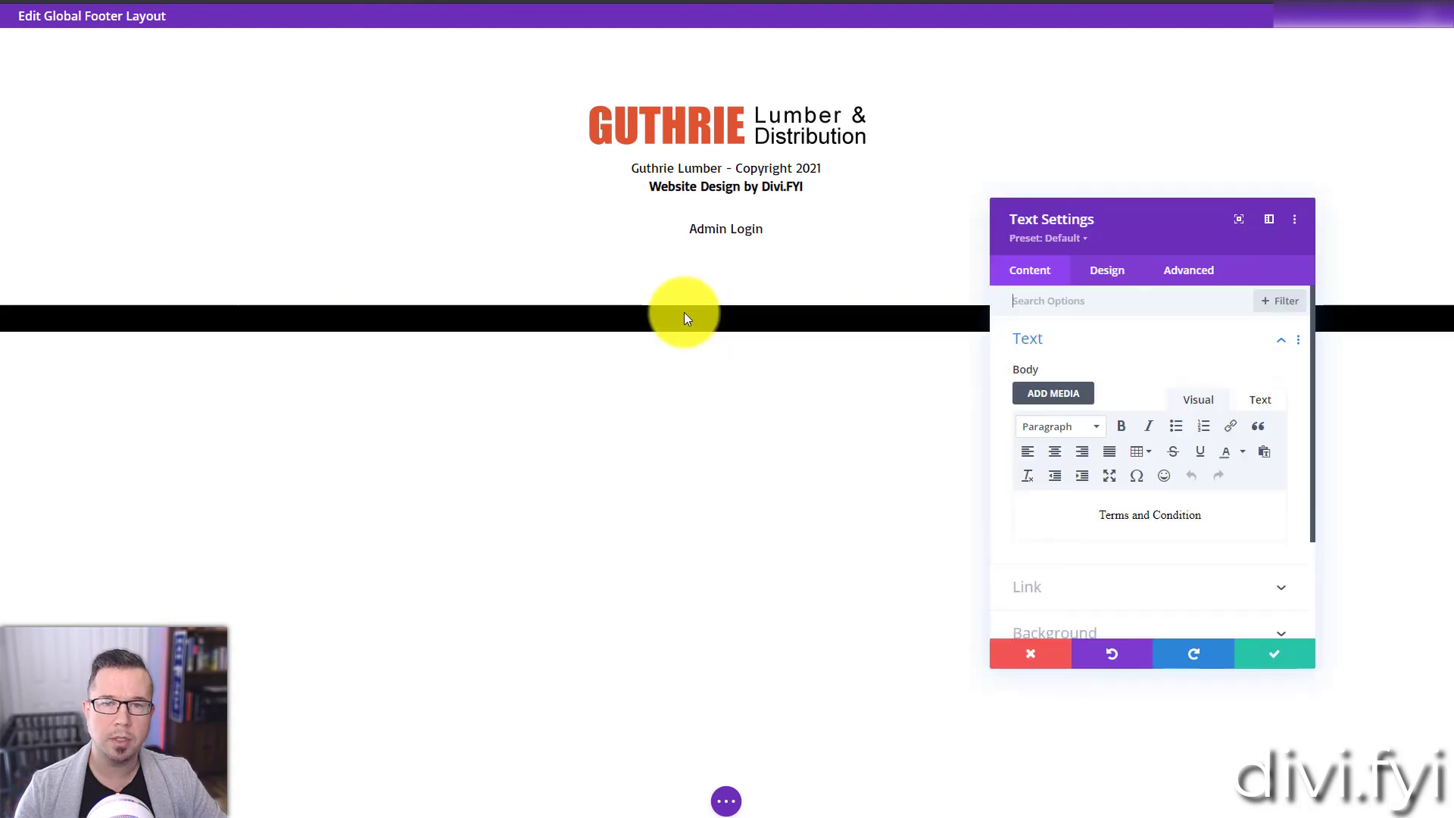
pyautogui.click(272, 310)
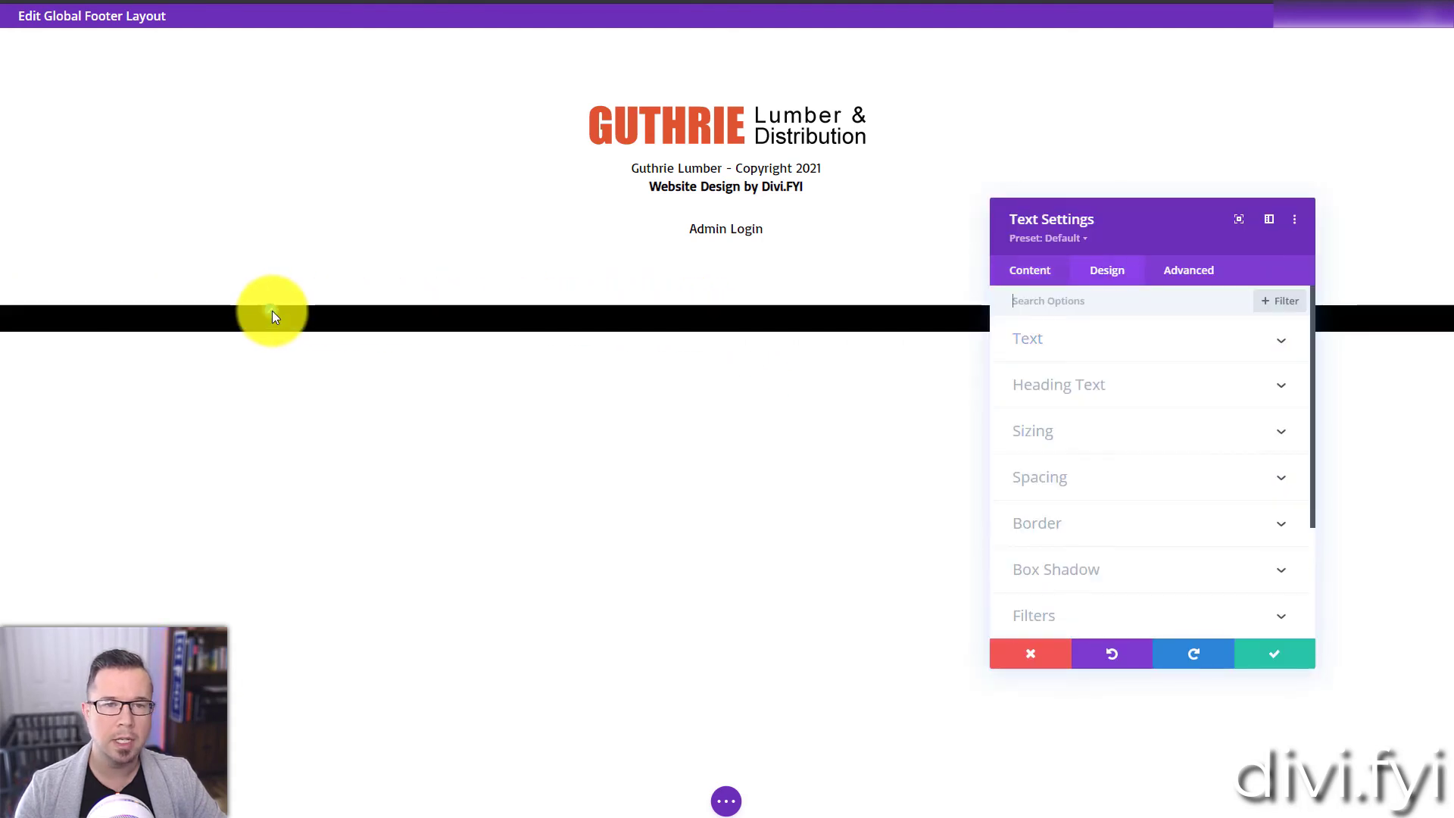
pyautogui.click(1089, 622)
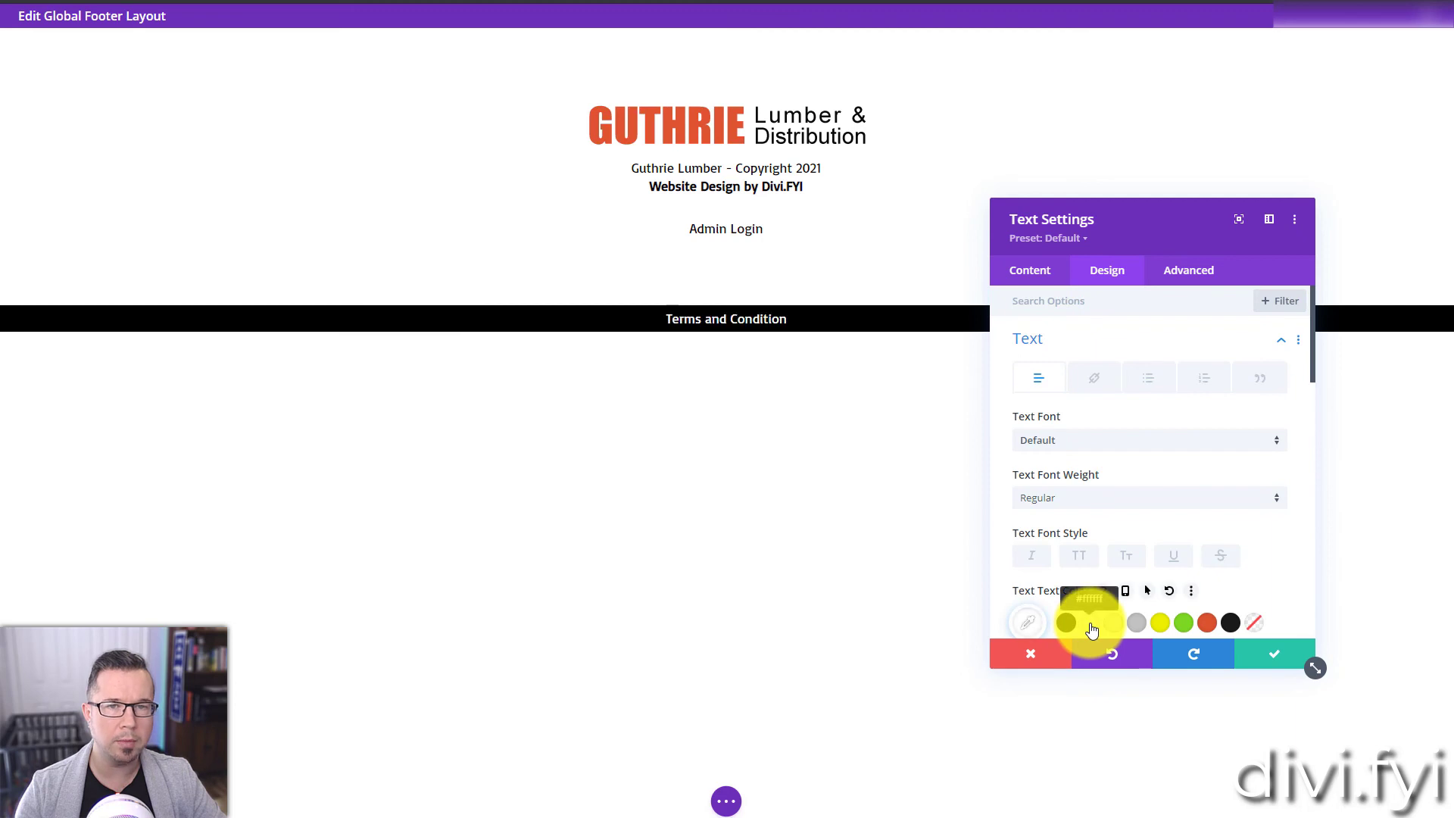
# Step: Set the text size of the "Terms and Condition" module to 15px and save the module
pyautogui.scroll(-2, 1279, 569)
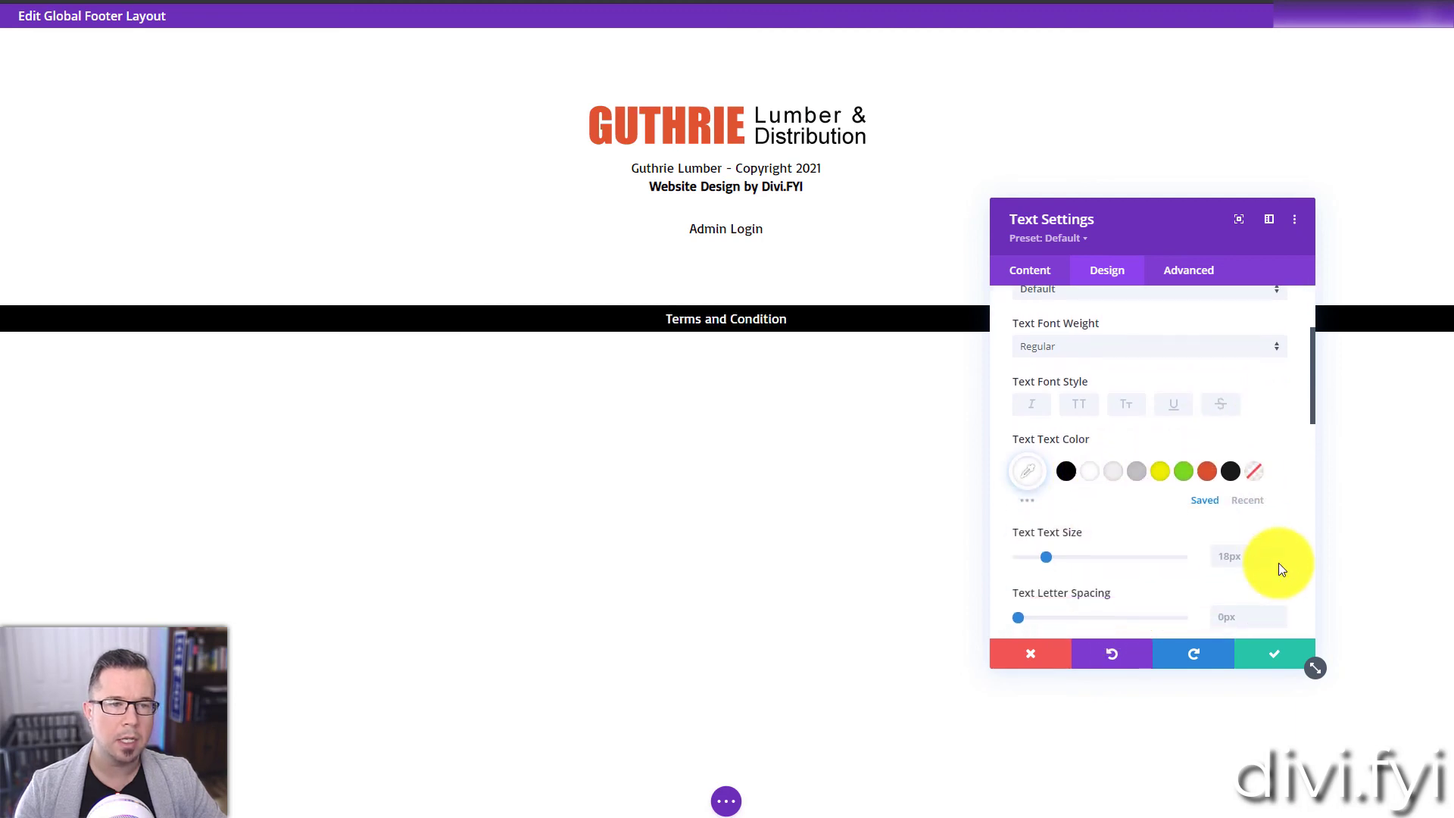
pyautogui.click(1279, 562)
pyautogui.click(1279, 562)
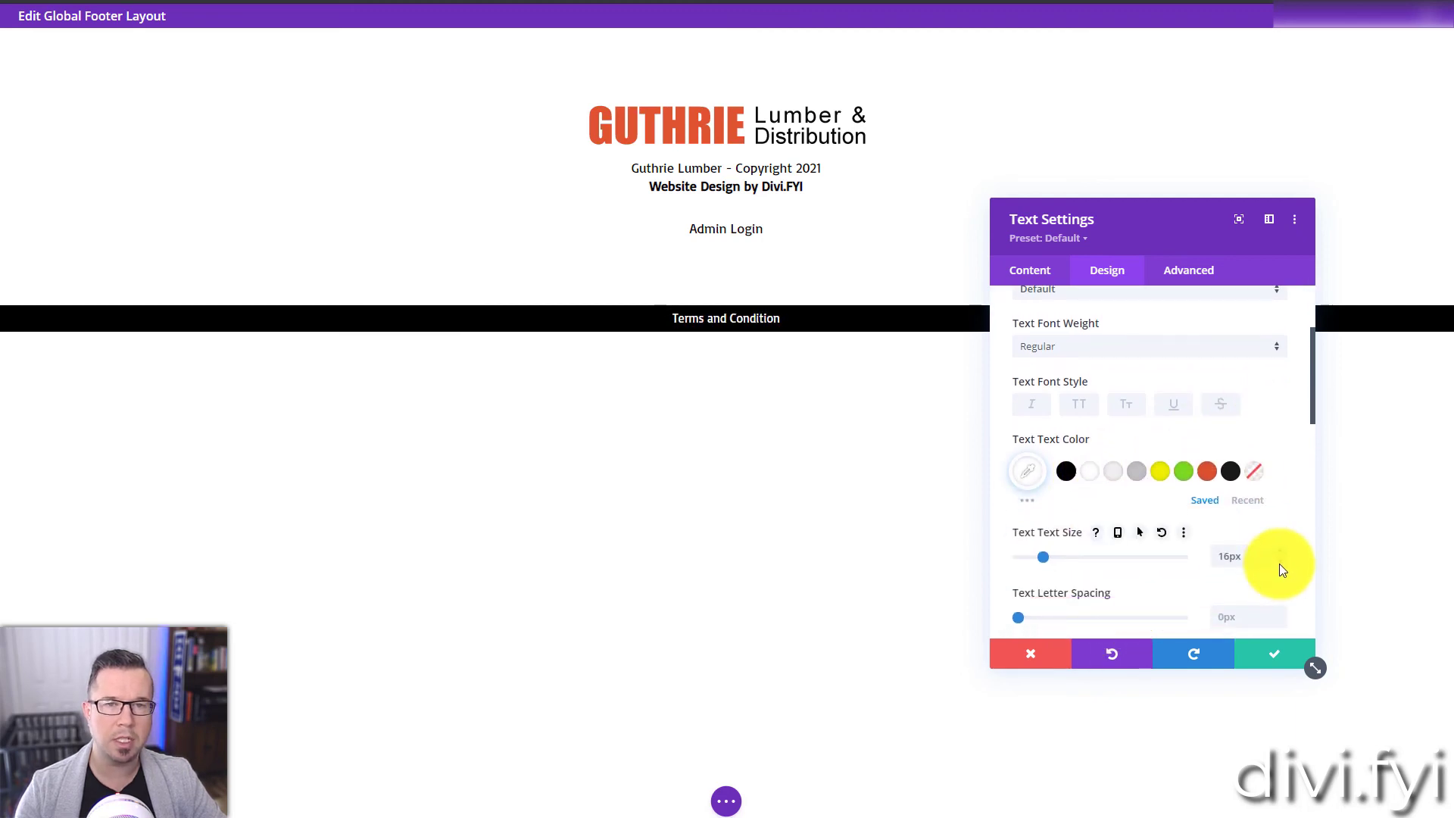
pyautogui.click(1279, 563)
pyautogui.click(1279, 565)
pyautogui.click(1278, 551)
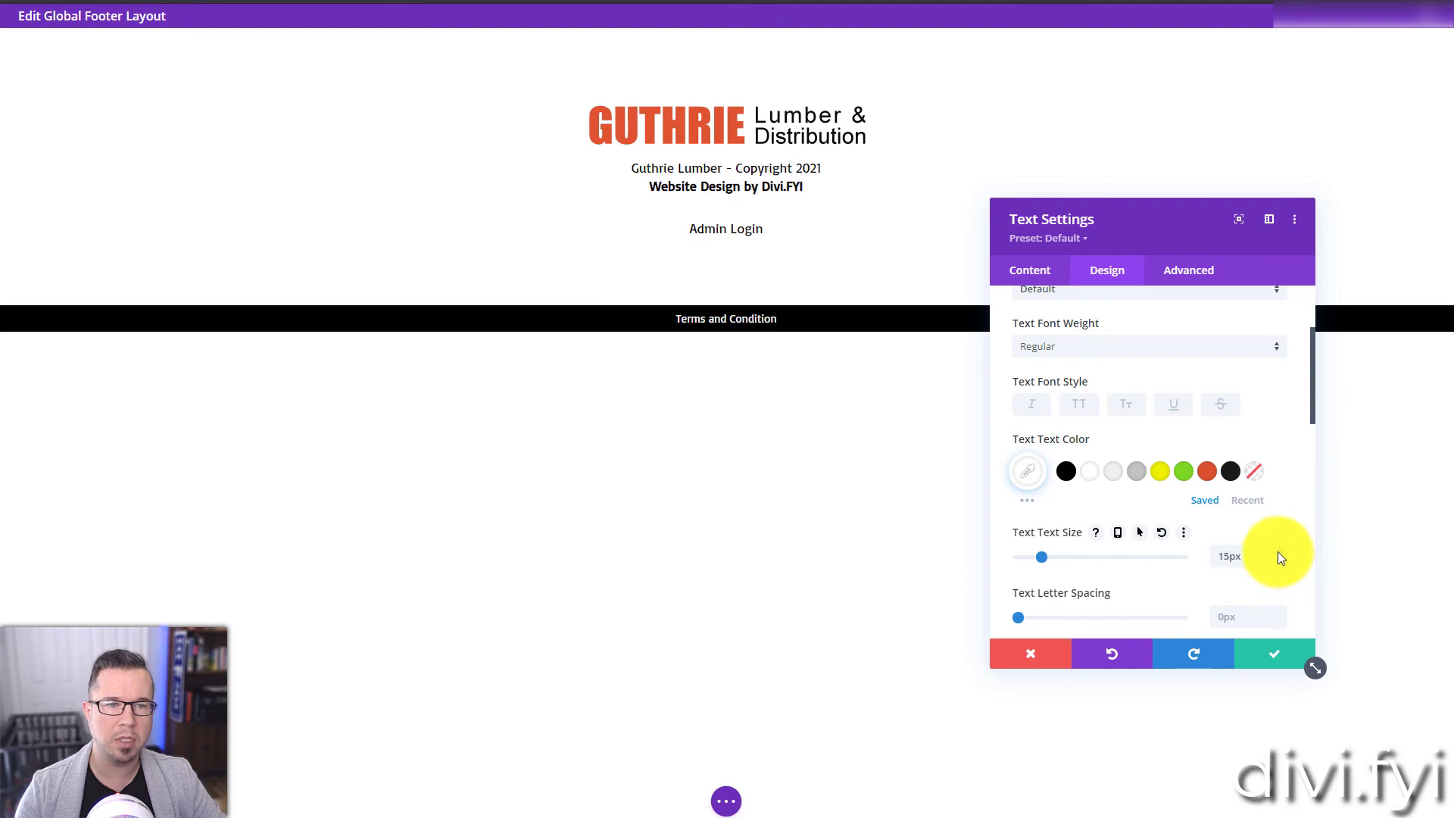
pyautogui.click(1273, 653)
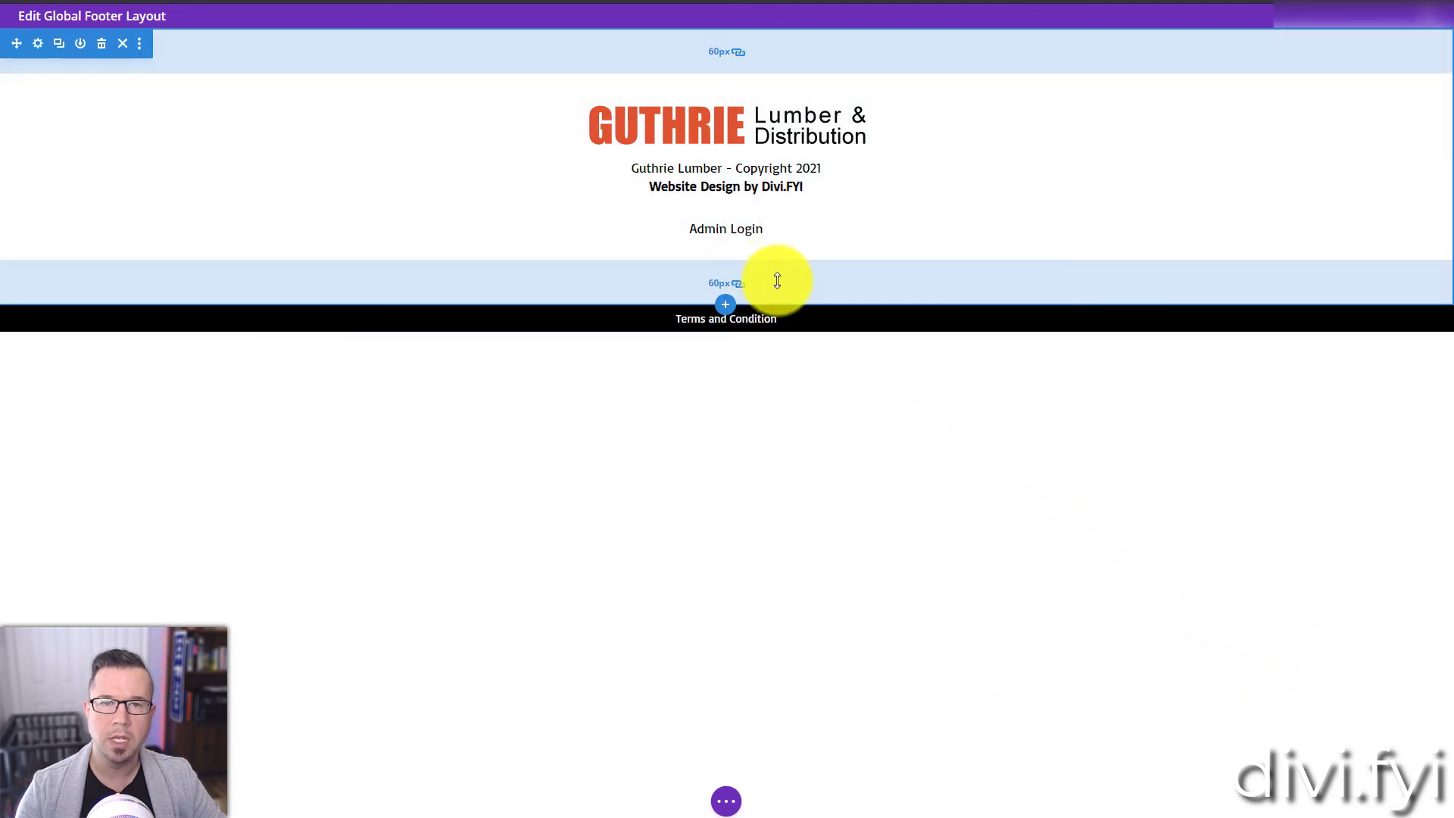
# Step: Slightly reduce the logo section's linked top and bottom padding, and save the footer layout along with the Theme Builder changes
pyautogui.moveTo(777, 280); pyautogui.dragTo(788, 285)
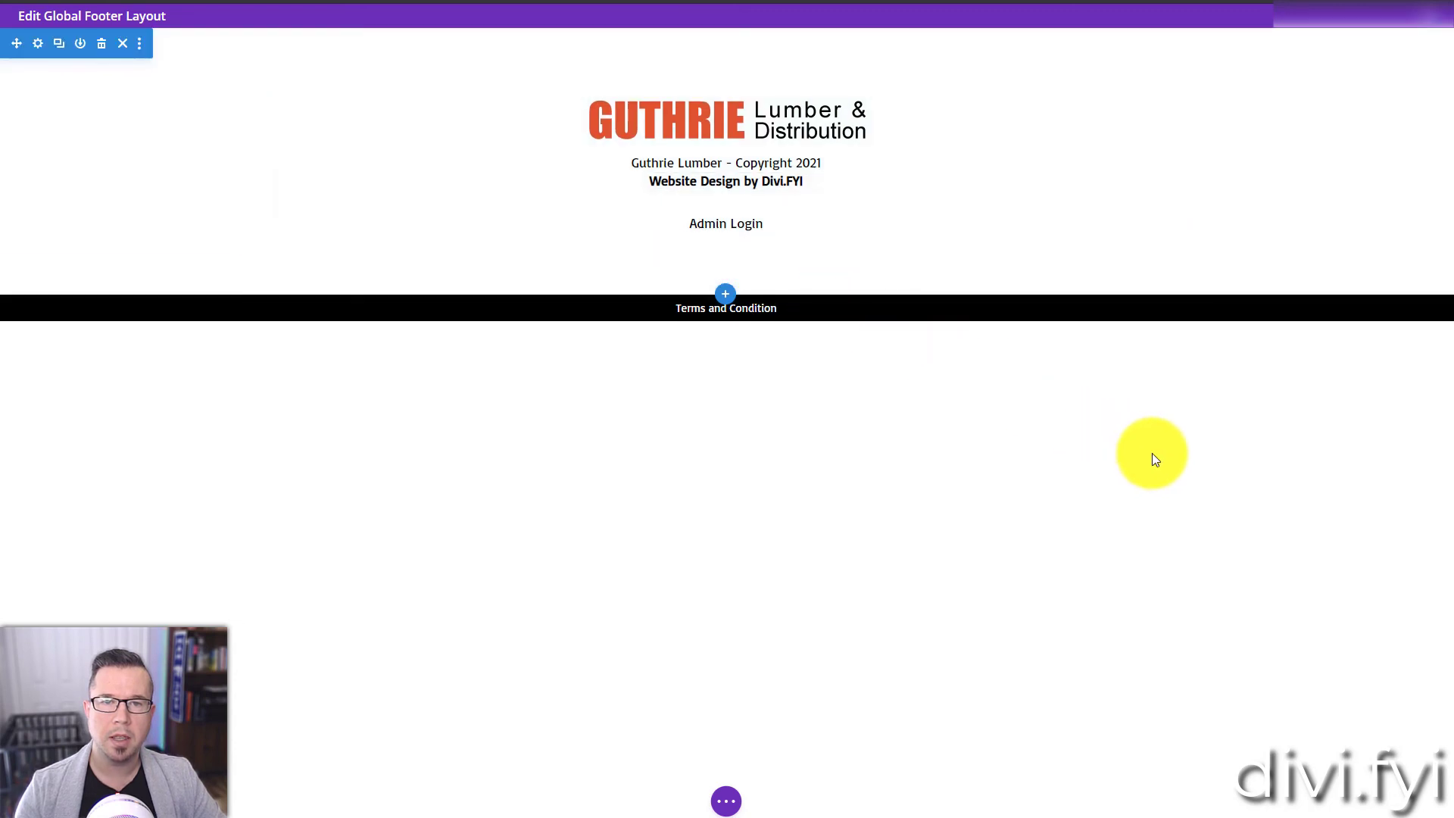
pyautogui.hotkey('ctrl', 's')
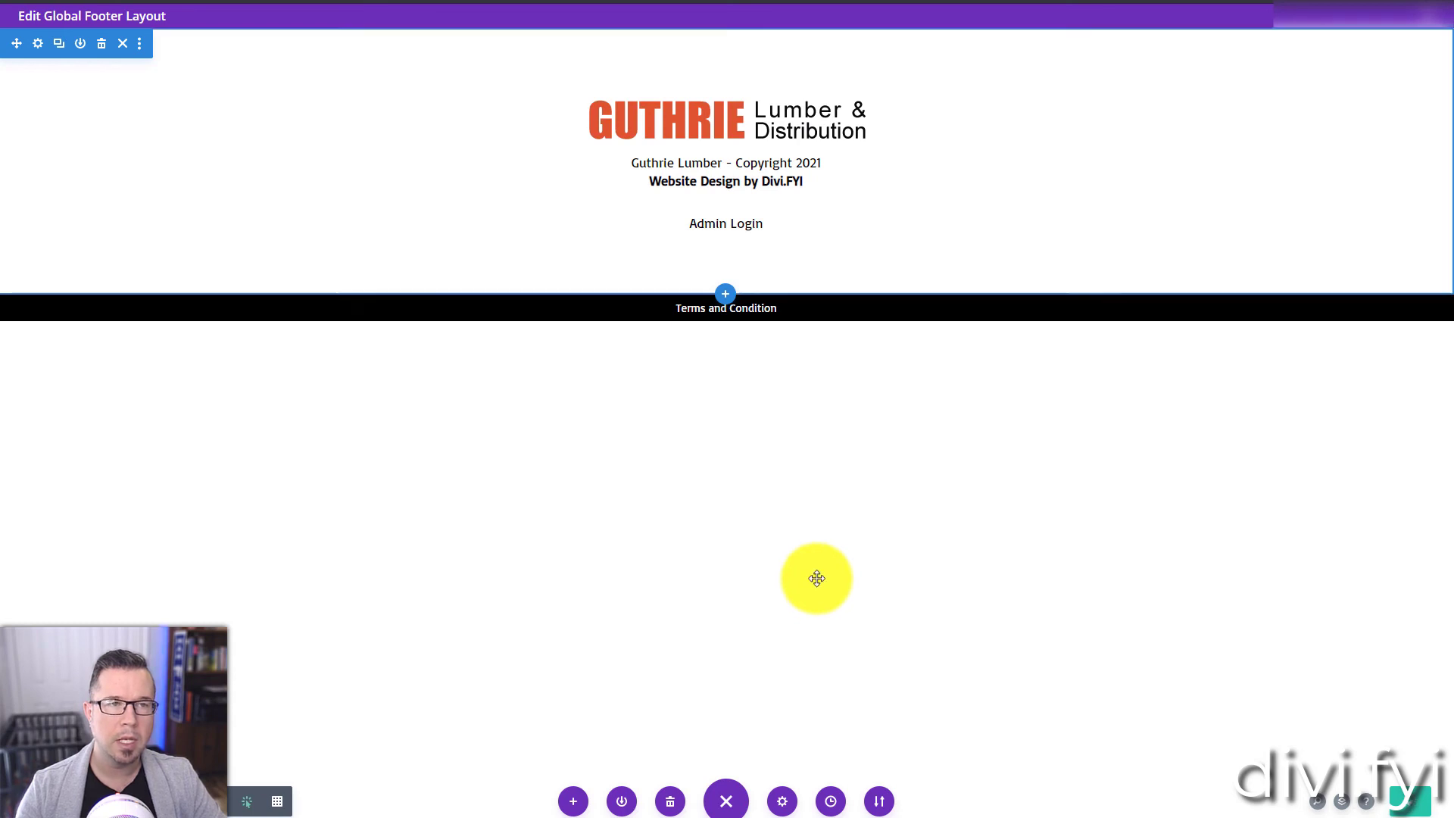
pyautogui.click(1413, 15)
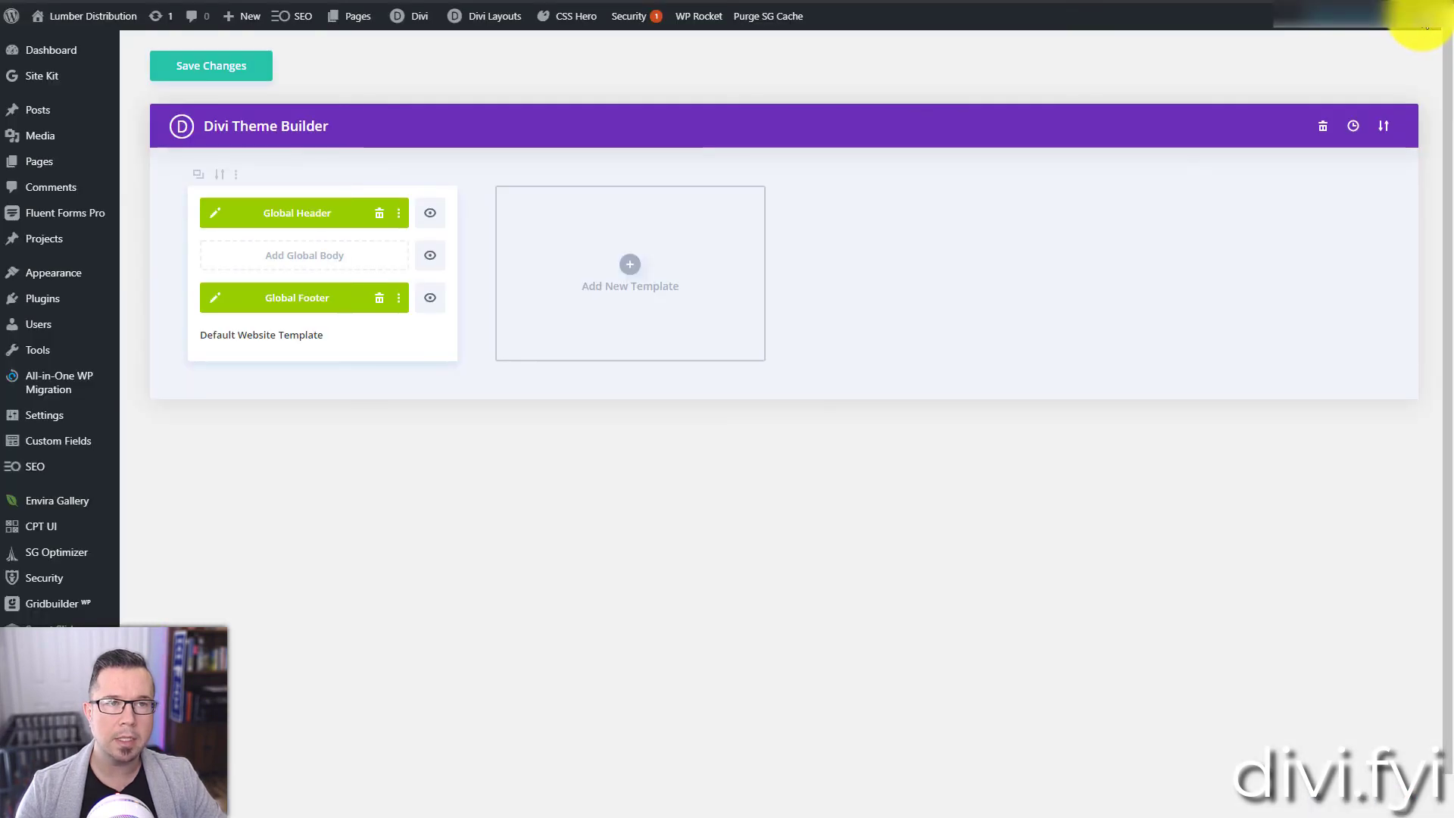
pyautogui.click(228, 67)
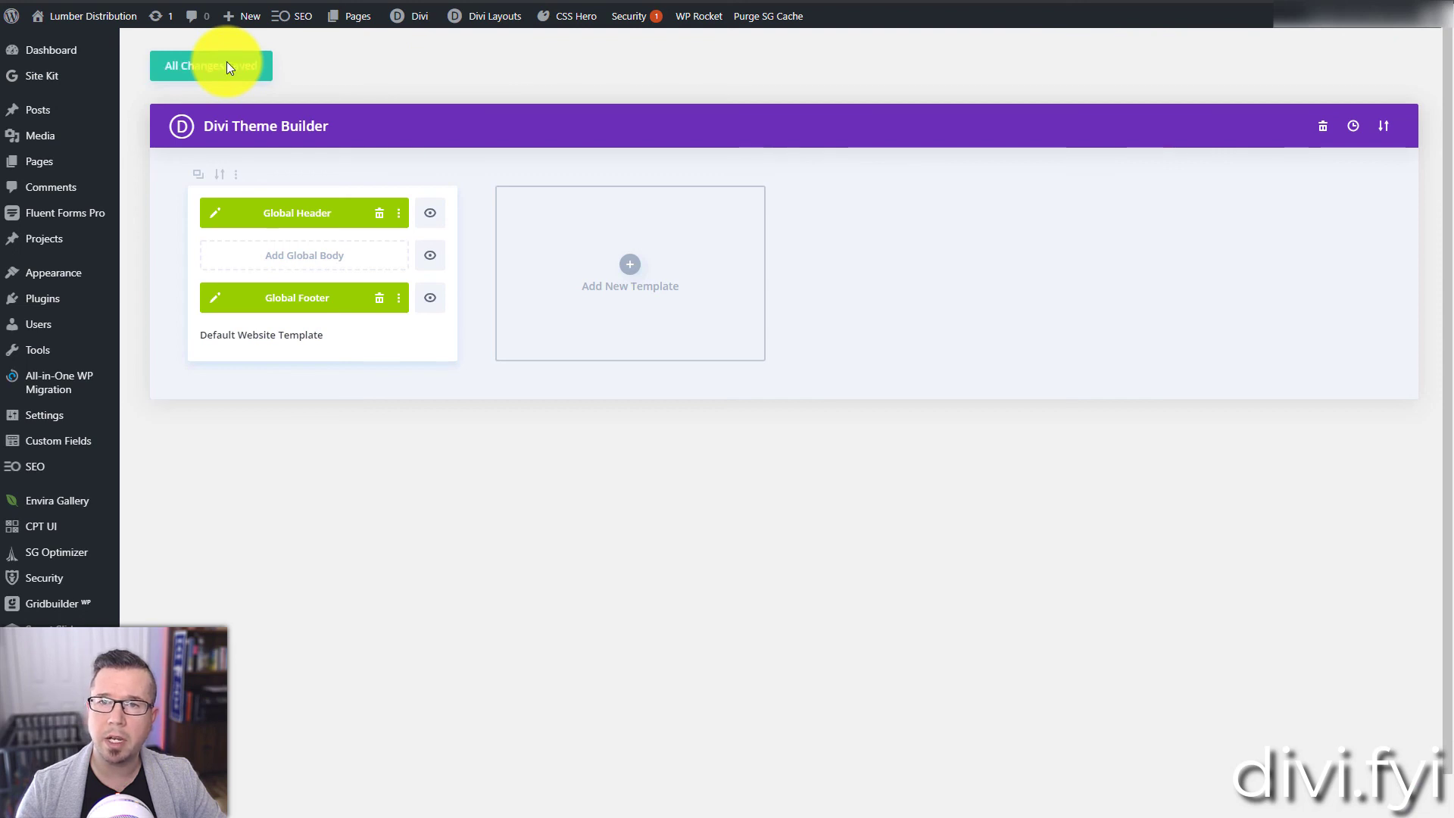